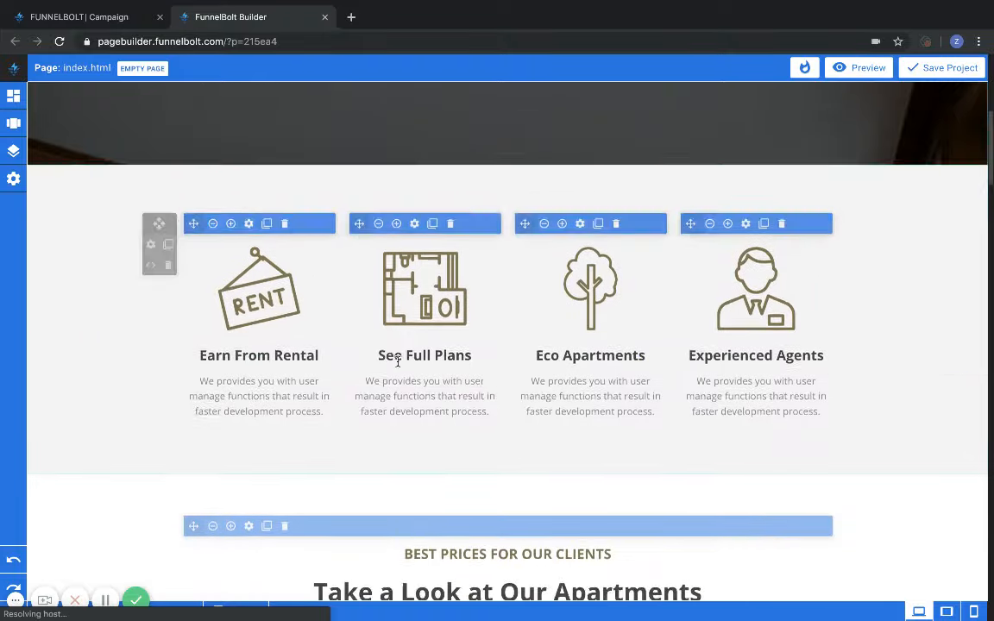
Step: Look through the whole real estate landing page template, from the header and hero form to the footer
{"action": "scroll", "coordinate": [397, 366], "scroll_direction": "down", "scroll_amount": 20}
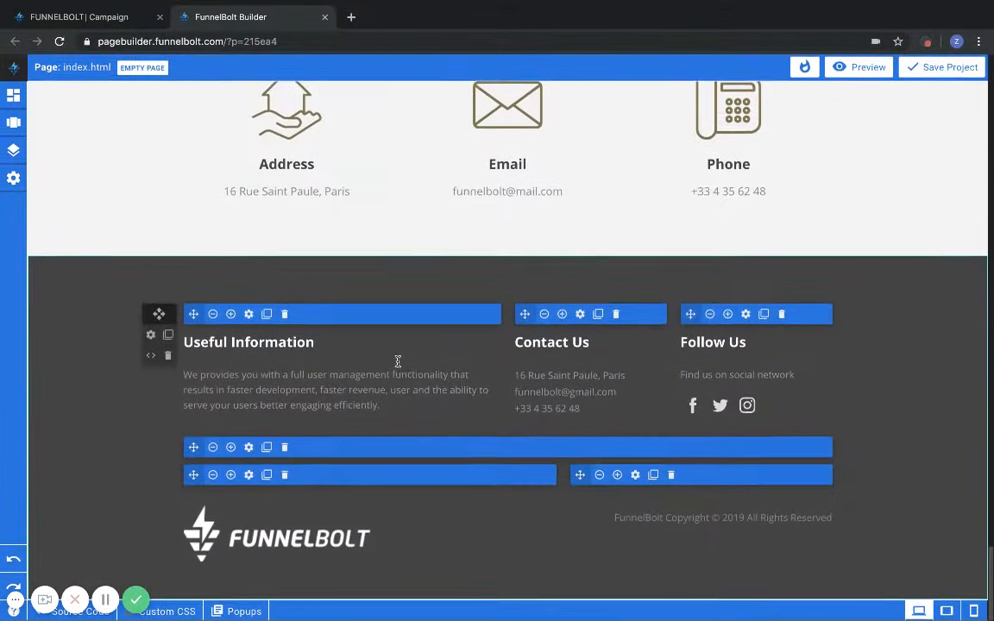
{"action": "scroll", "coordinate": [397, 366], "scroll_direction": "up", "scroll_amount": 20}
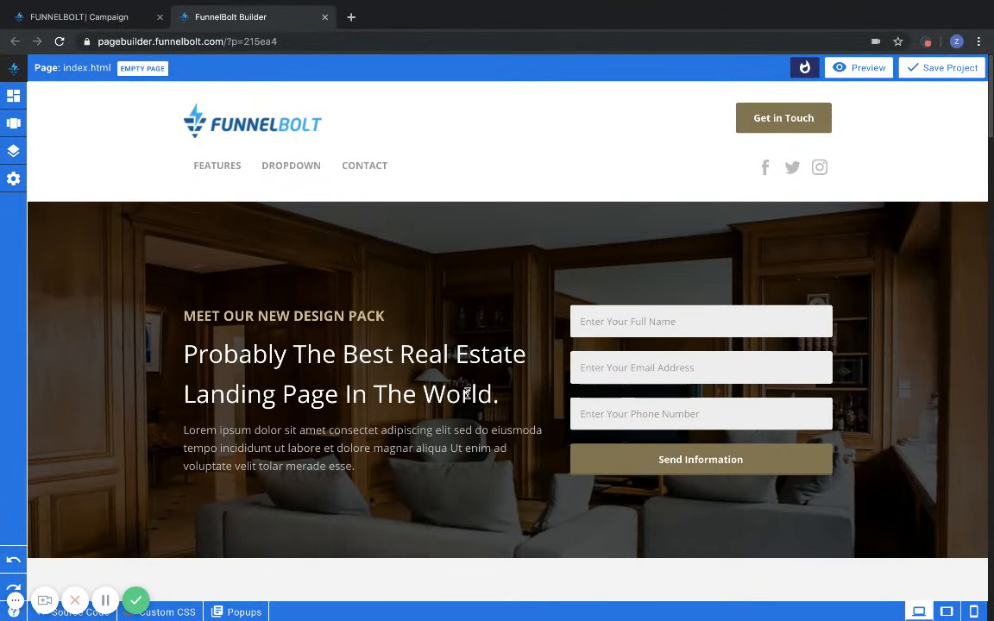
{"action": "scroll", "coordinate": [467, 394], "scroll_direction": "down", "scroll_amount": 15}
{"action": "scroll", "coordinate": [467, 393], "scroll_direction": "down", "scroll_amount": 8}
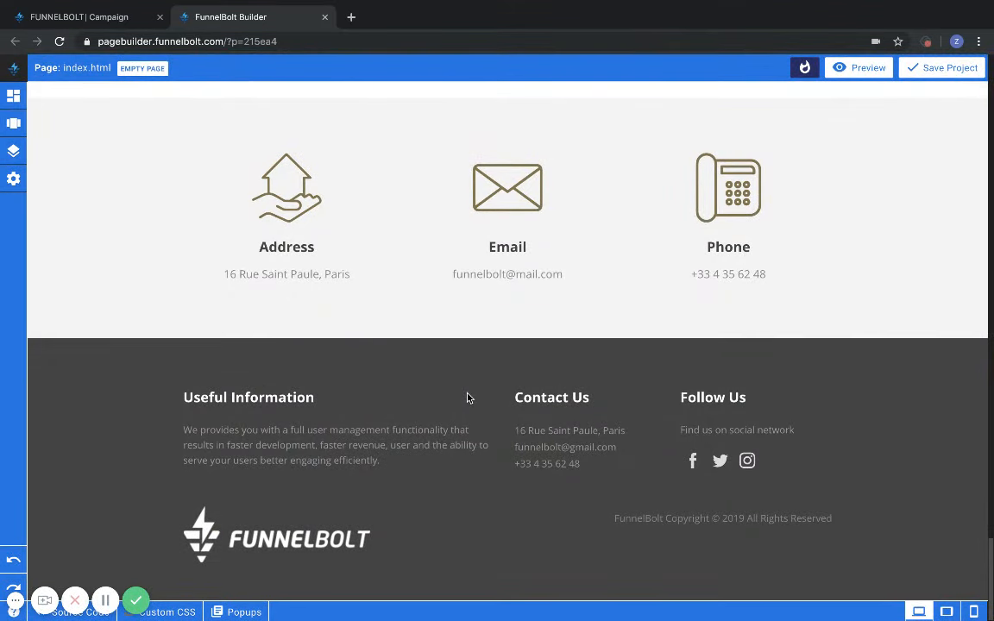
{"action": "scroll", "coordinate": [467, 398], "scroll_direction": "up", "scroll_amount": 10}
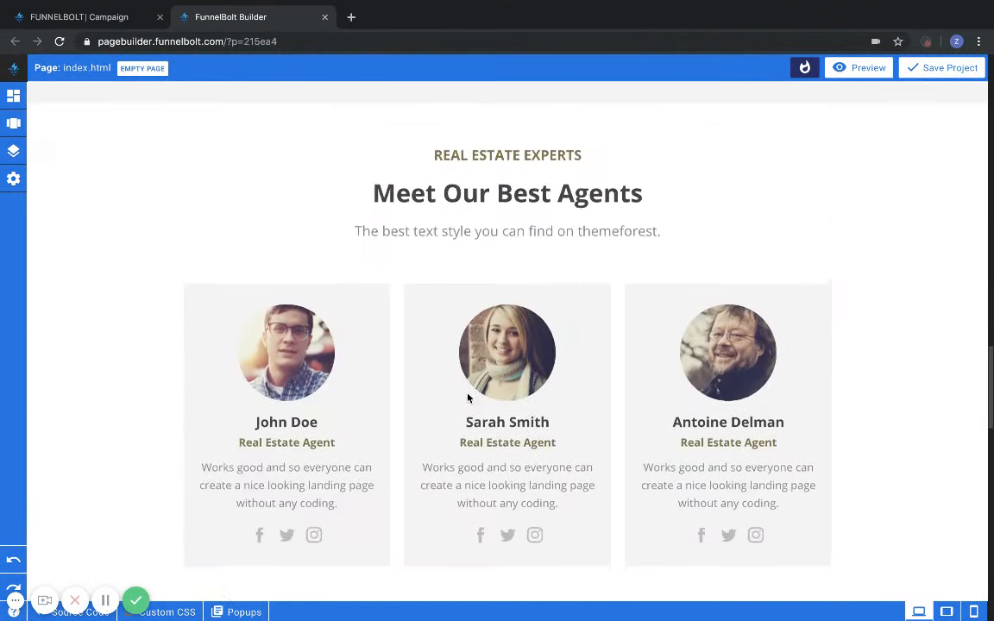
{"action": "scroll", "coordinate": [467, 397], "scroll_direction": "up", "scroll_amount": 10}
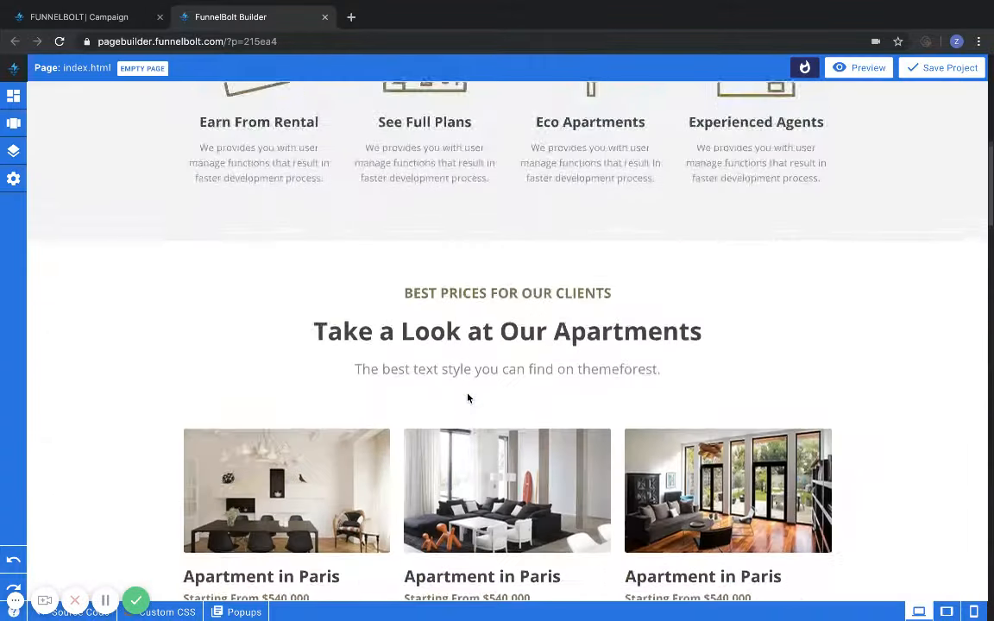
{"action": "scroll", "coordinate": [467, 398], "scroll_direction": "down", "scroll_amount": 3}
{"action": "scroll", "coordinate": [466, 393], "scroll_direction": "up", "scroll_amount": 3}
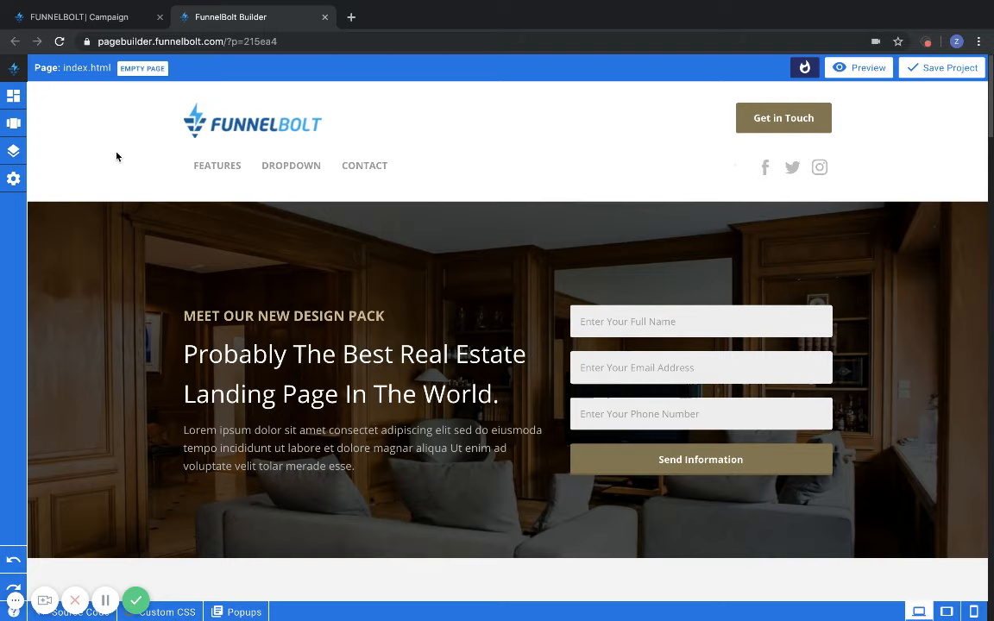
Step: Turn the section editing controls back on and delete the header section with the logo and menu
{"action": "left_click", "coordinate": [805, 67]}
{"action": "left_click", "coordinate": [167, 134]}
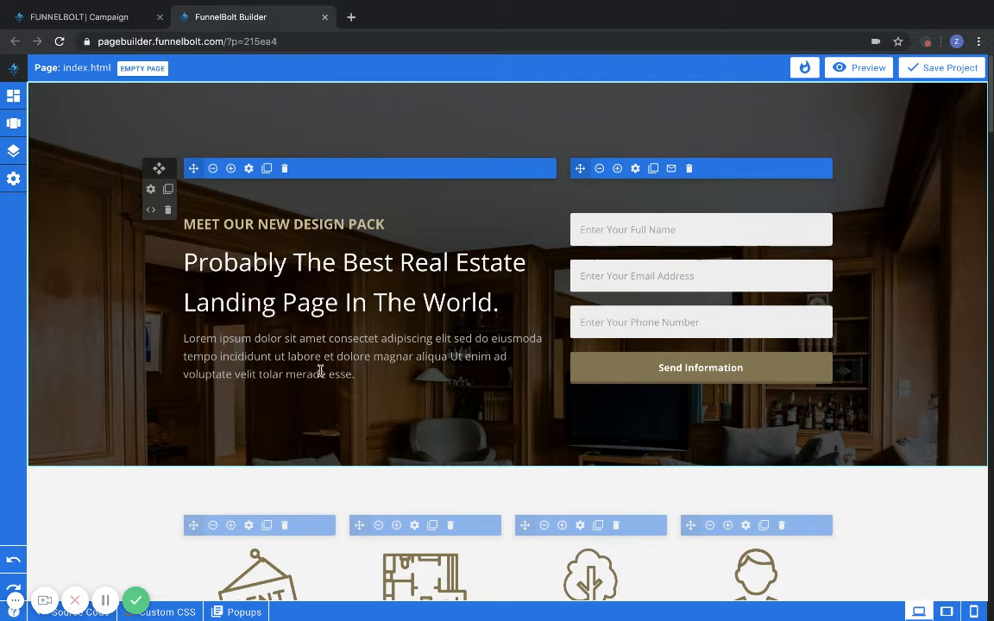
Step: Examine the template's remaining sections and their editing controls, from the hero form to the footer and back
{"action": "scroll", "coordinate": [320, 371], "scroll_direction": "down", "scroll_amount": 4}
{"action": "scroll", "coordinate": [320, 371], "scroll_direction": "up", "scroll_amount": 3}
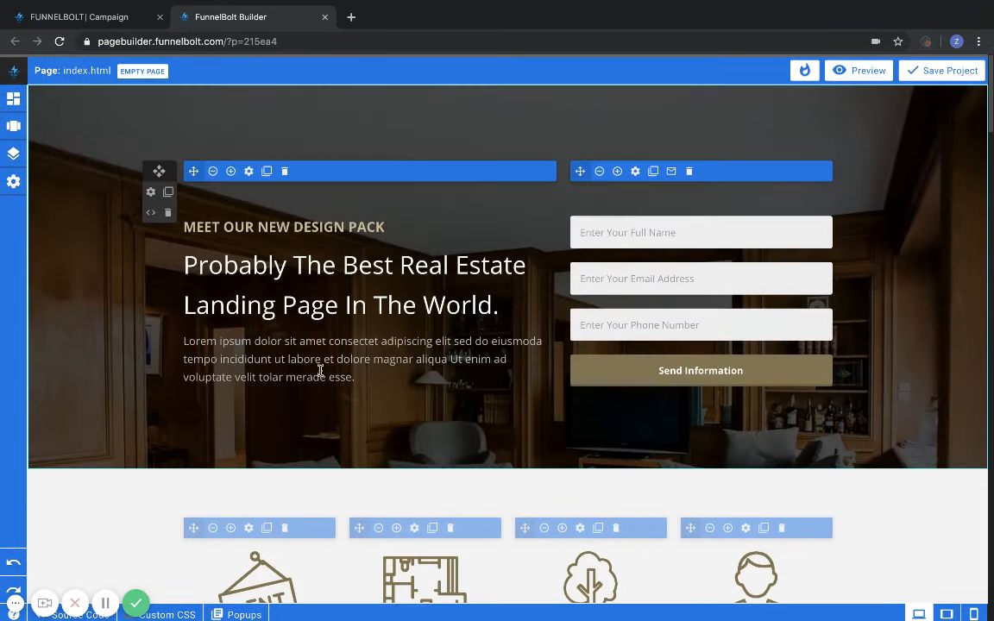
{"action": "scroll", "coordinate": [320, 371], "scroll_direction": "down", "scroll_amount": 5}
{"action": "scroll", "coordinate": [320, 371], "scroll_direction": "up", "scroll_amount": 5}
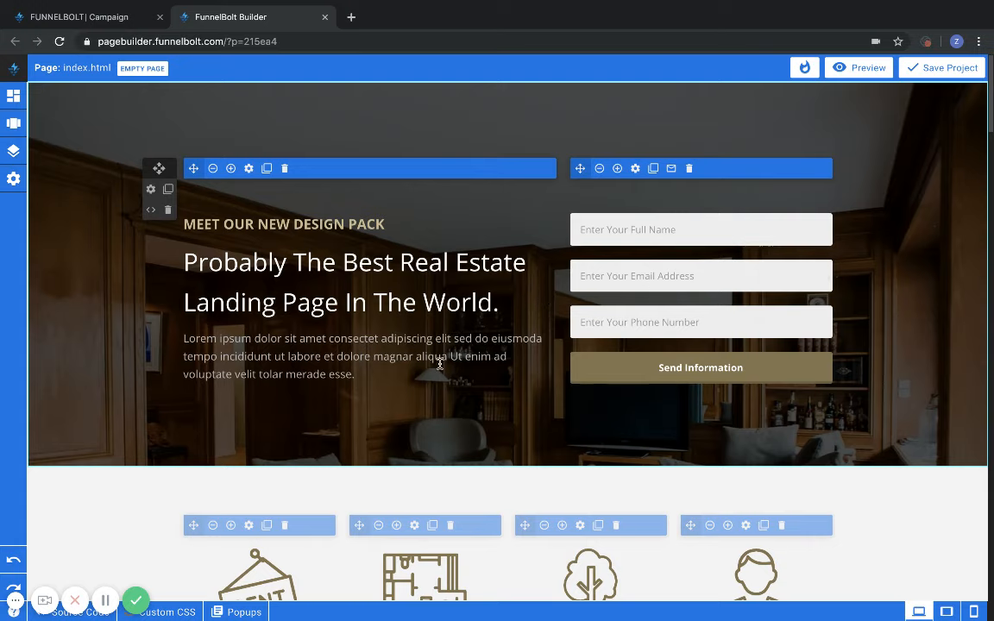
{"action": "scroll", "coordinate": [424, 411], "scroll_direction": "down", "scroll_amount": 10}
{"action": "scroll", "coordinate": [424, 411], "scroll_direction": "down", "scroll_amount": 10}
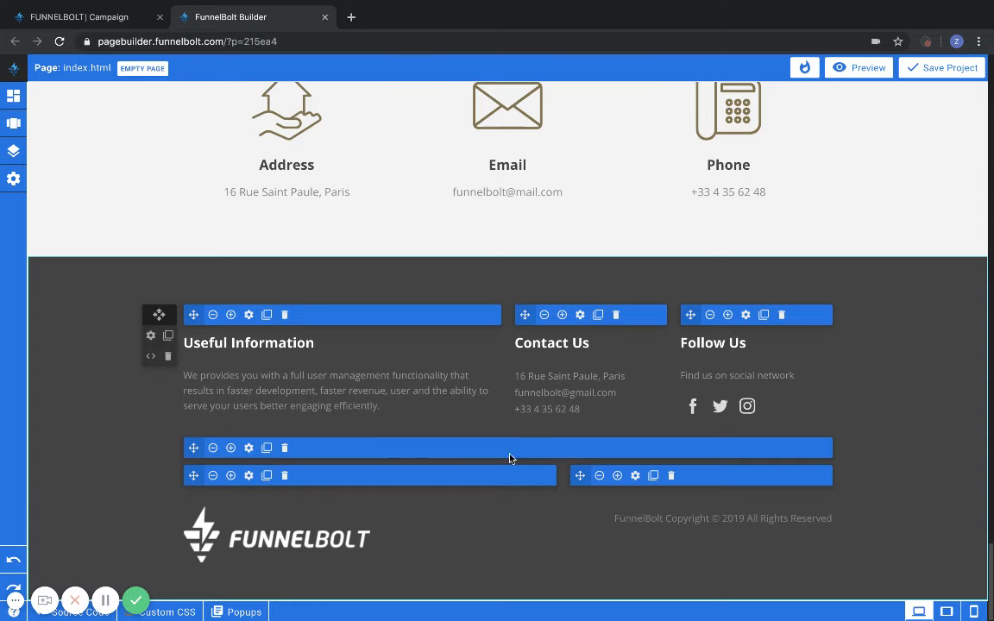
{"action": "scroll", "coordinate": [400, 466], "scroll_direction": "up", "scroll_amount": 5}
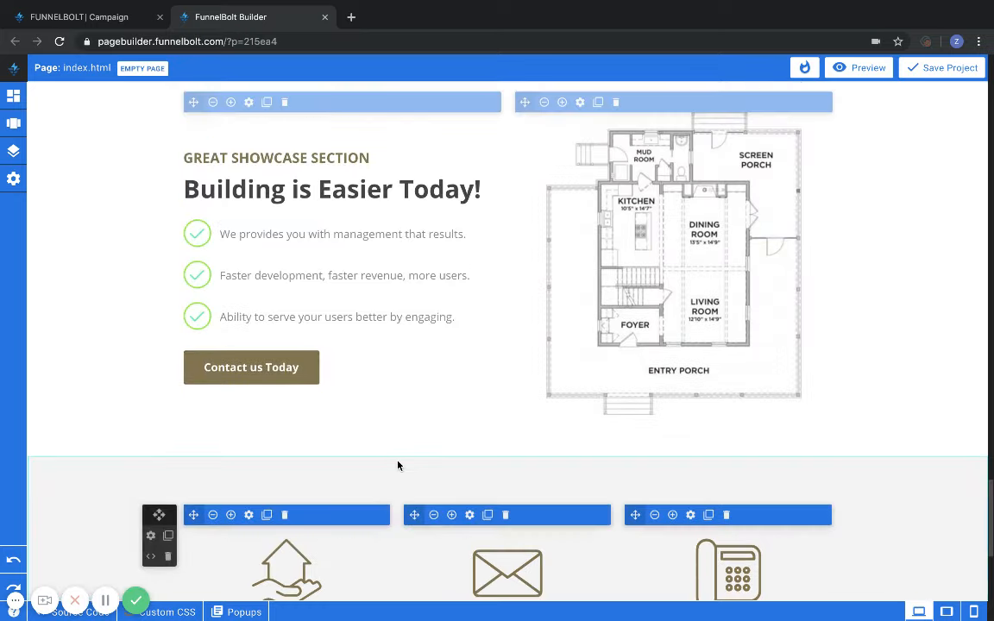
{"action": "scroll", "coordinate": [398, 466], "scroll_direction": "up", "scroll_amount": 15}
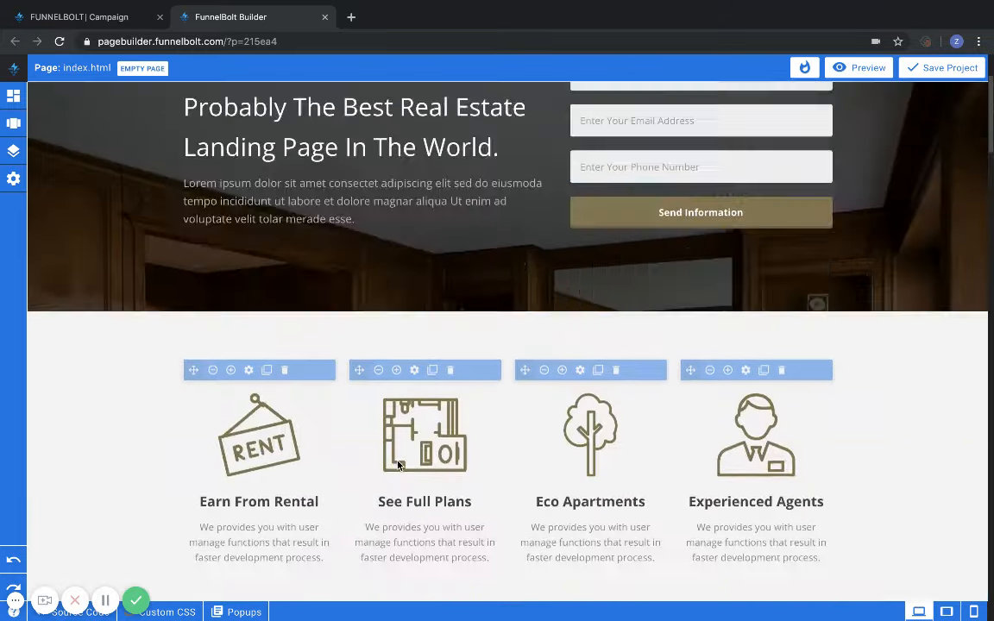
{"action": "scroll", "coordinate": [398, 466], "scroll_direction": "up", "scroll_amount": 3}
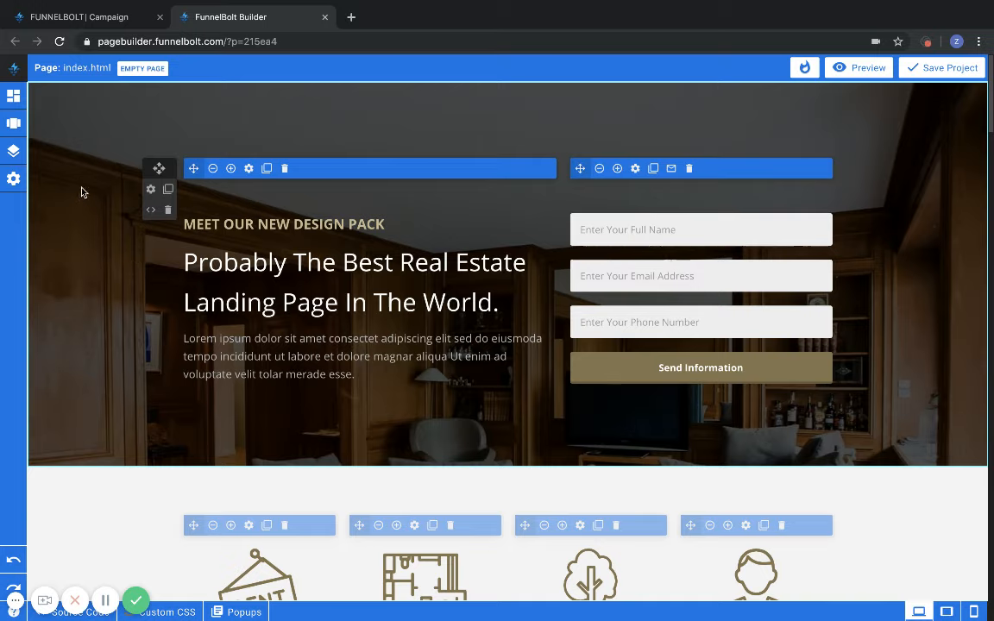
Step: Empty the page and add the "Get in Touch" form section with the house background from the Forms sections
{"action": "left_click", "coordinate": [128, 75]}
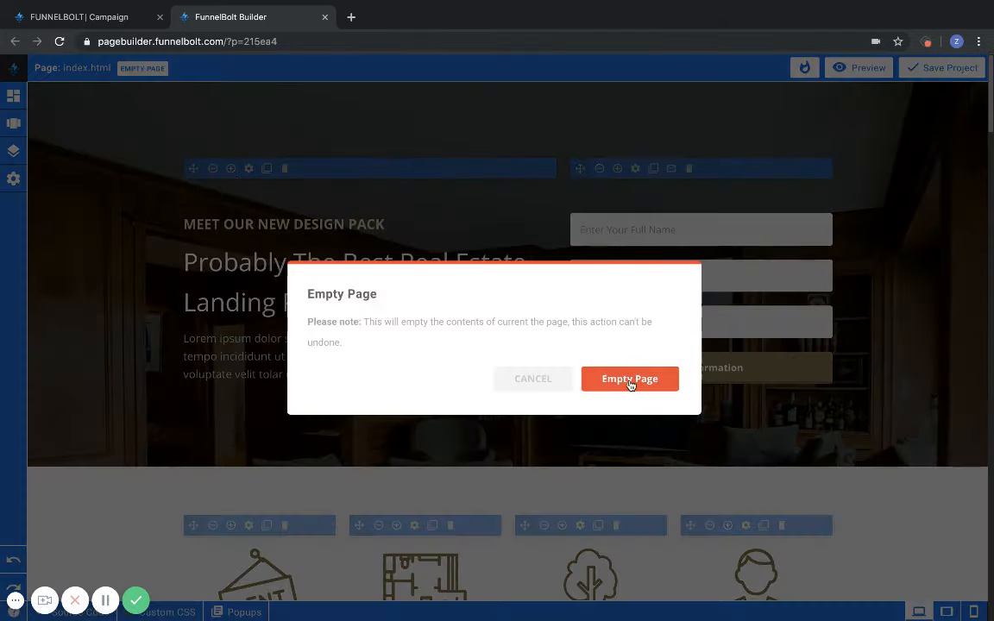
{"action": "left_click", "coordinate": [627, 384]}
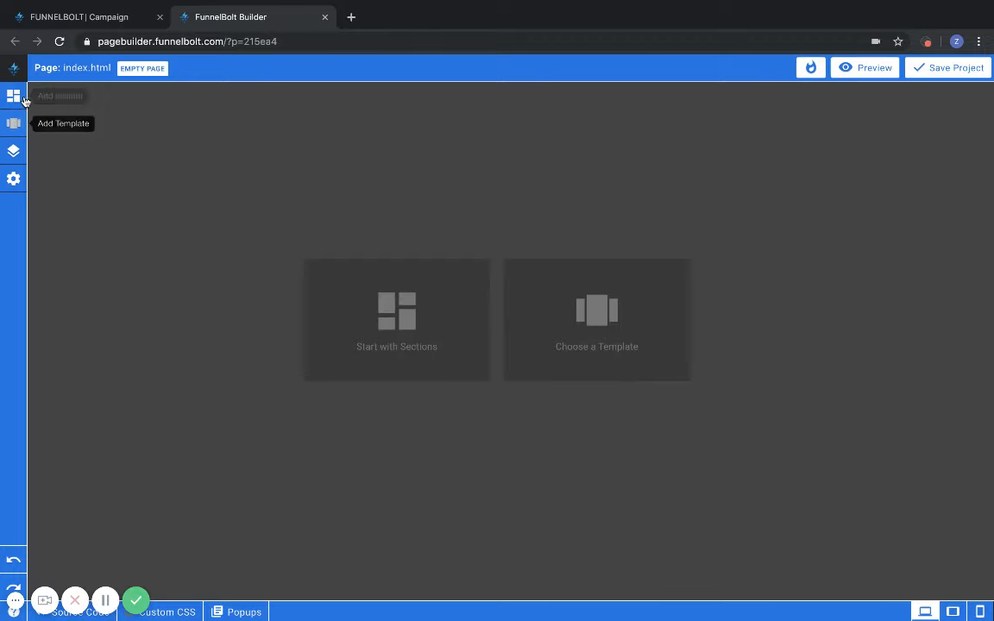
{"action": "left_click", "coordinate": [15, 100]}
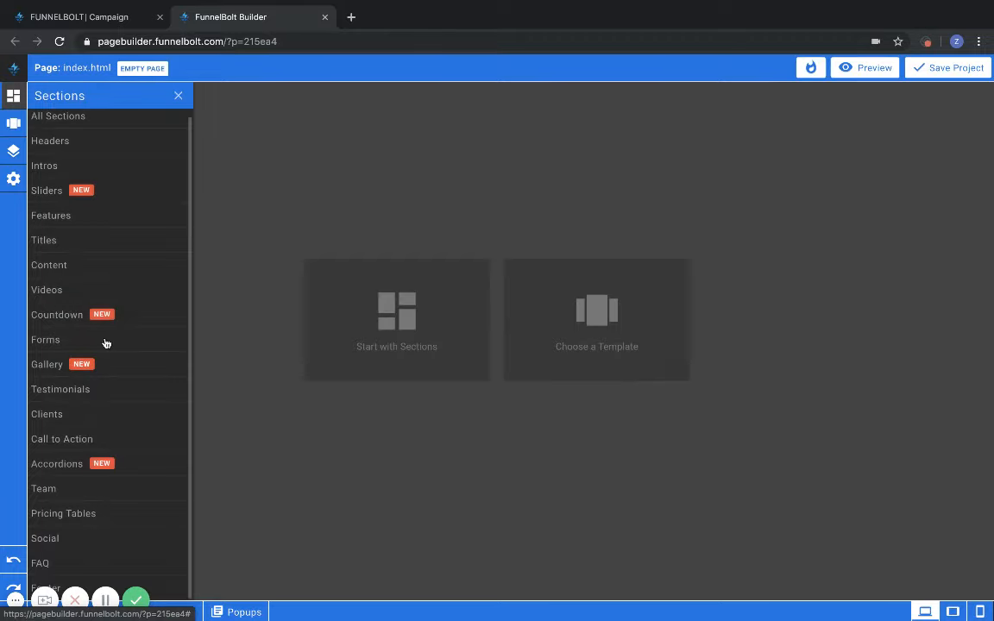
{"action": "scroll", "coordinate": [105, 344], "scroll_direction": "down", "scroll_amount": 1}
{"action": "left_click", "coordinate": [66, 339]}
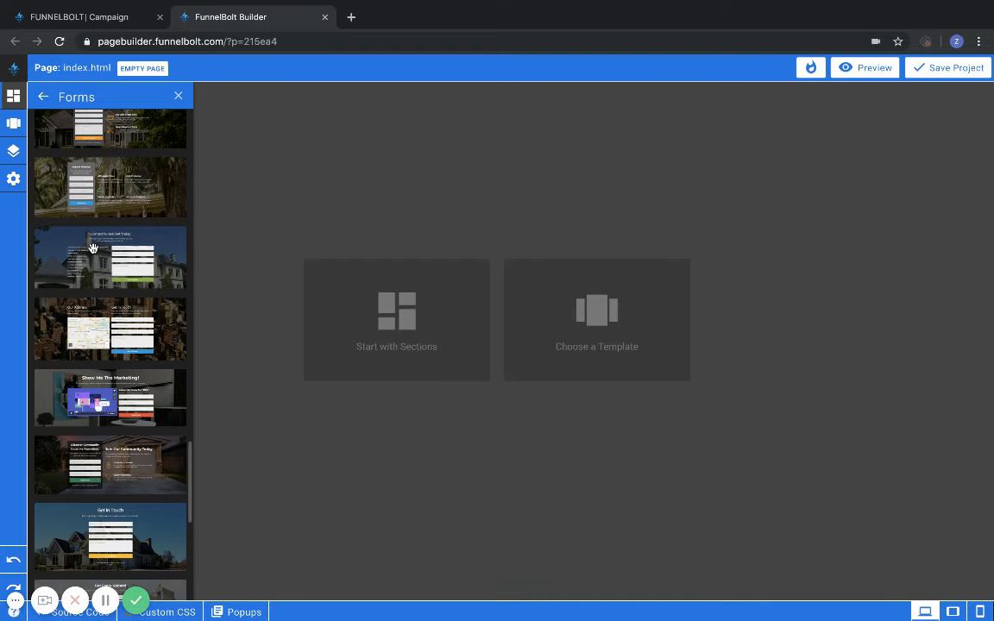
{"action": "scroll", "coordinate": [92, 248], "scroll_direction": "down", "scroll_amount": 2}
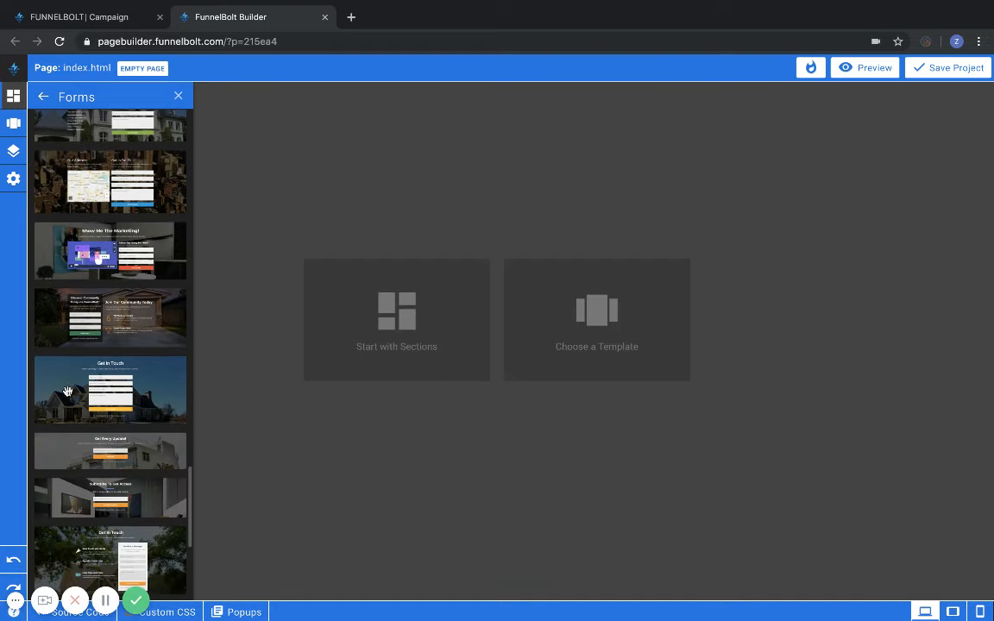
{"action": "left_click_drag", "start_coordinate": [67, 391], "coordinate": [339, 146]}
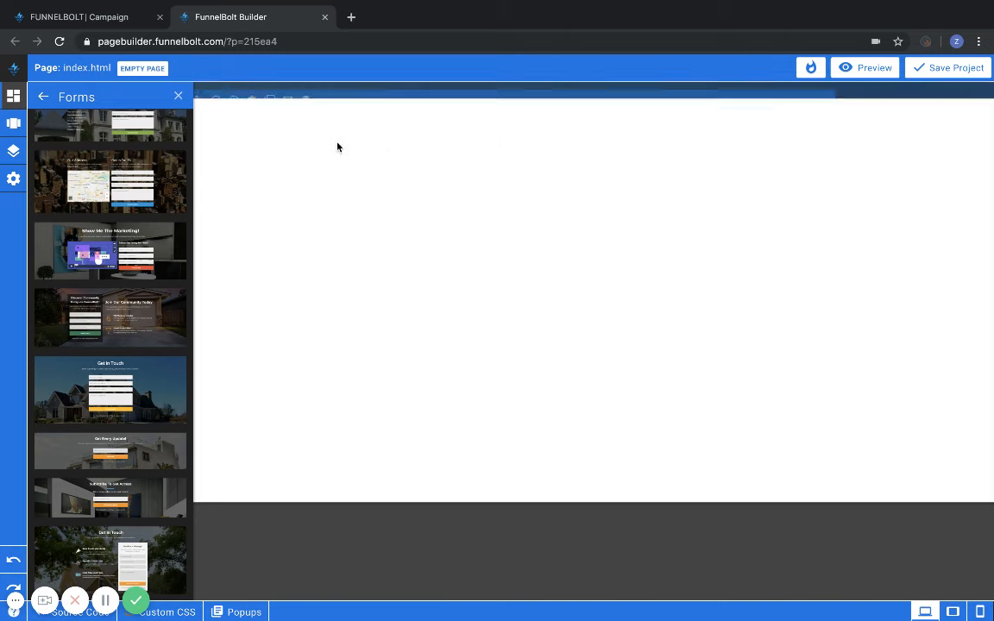
{"action": "left_click", "coordinate": [178, 97]}
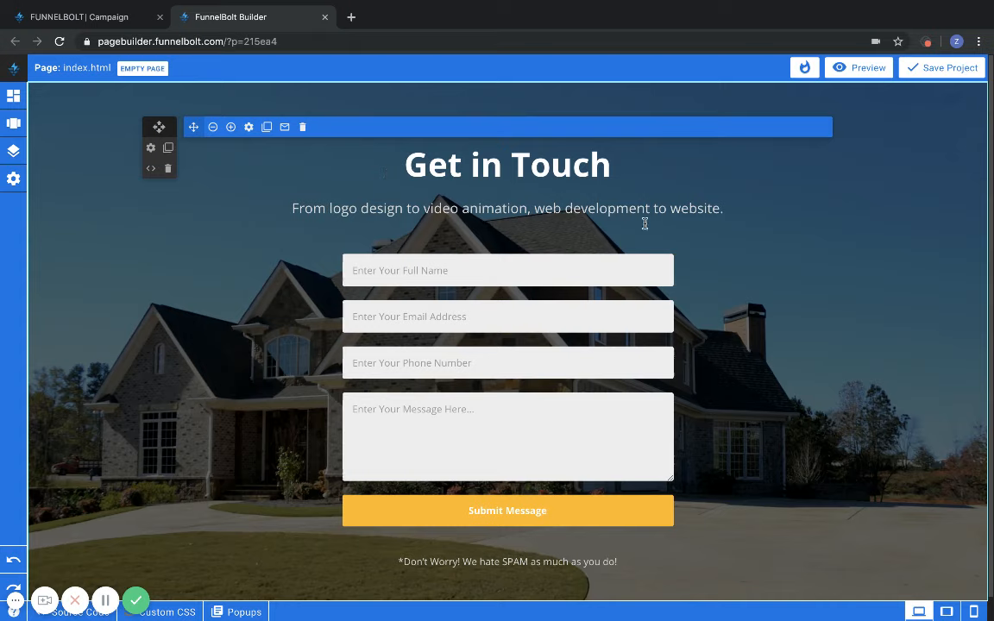
Step: Delete the whole "From logo design to video animation..." subheading under the form section's heading
{"action": "left_click", "coordinate": [723, 209]}
{"action": "type", "text": "."}
{"action": "key", "text": "BackSpace"}
{"action": "key", "text": "BackSpace"}
{"action": "key", "text": "BackSpace"}
{"action": "key", "text": "BackSpace"}
{"action": "key", "text": "BackSpace"}
{"action": "key", "text": "BackSpace"}
{"action": "key", "text": "BackSpace"}
{"action": "key", "text": "BackSpace"}
{"action": "key", "text": "BackSpace"}
{"action": "key", "text": "BackSpace"}
{"action": "key", "text": "BackSpace"}
{"action": "key", "text": "BackSpace"}
{"action": "key", "text": "BackSpace"}
{"action": "key", "text": "BackSpace"}
{"action": "key", "text": "BackSpace"}
{"action": "key", "text": "BackSpace"}
{"action": "key", "text": "BackSpace"}
{"action": "key", "text": "BackSpace"}
{"action": "key", "text": "BackSpace"}
{"action": "key", "text": "BackSpace"}
{"action": "key", "text": "BackSpace"}
{"action": "key", "text": "BackSpace"}
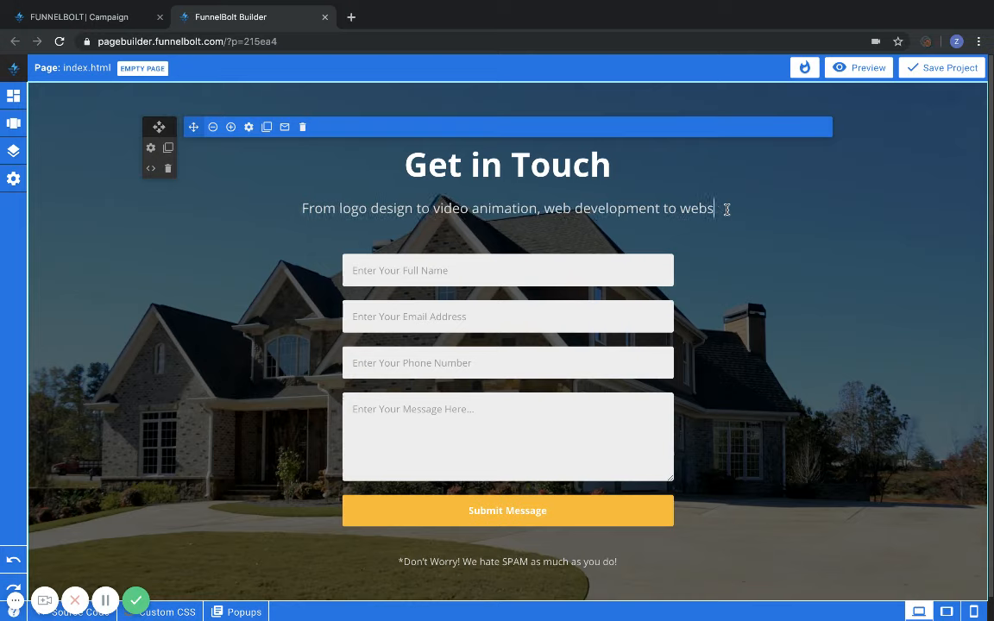
{"action": "key", "text": "BackSpace"}
{"action": "key", "text": "BackSpace"}
{"action": "key", "text": "BackSpace"}
{"action": "key", "text": "BackSpace"}
{"action": "key", "text": "BackSpace"}
{"action": "key", "text": "BackSpace"}
{"action": "key", "text": "BackSpace"}
{"action": "key", "text": "BackSpace"}
{"action": "key", "text": "BackSpace"}
{"action": "key", "text": "BackSpace"}
{"action": "key", "text": "BackSpace"}
{"action": "key", "text": "BackSpace"}
{"action": "key", "text": "BackSpace"}
{"action": "key", "text": "BackSpace"}
{"action": "key", "text": "BackSpace"}
{"action": "key", "text": "BackSpace"}
{"action": "key", "text": "BackSpace"}
{"action": "key", "text": "BackSpace"}
{"action": "key", "text": "BackSpace"}
{"action": "key", "text": "BackSpace"}
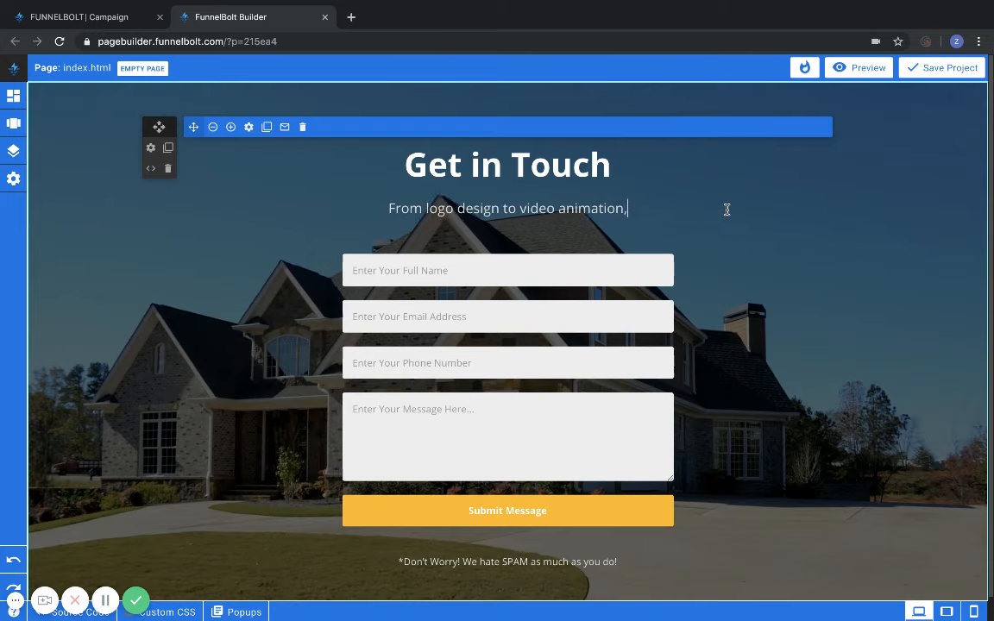
{"action": "key", "text": "BackSpace"}
{"action": "key", "text": "BackSpace"}
{"action": "key", "text": "BackSpace"}
{"action": "key", "text": "BackSpace"}
{"action": "key", "text": "BackSpace"}
{"action": "key", "text": "BackSpace"}
{"action": "key", "text": "BackSpace"}
{"action": "key", "text": "BackSpace"}
{"action": "key", "text": "BackSpace"}
{"action": "key", "text": "BackSpace"}
{"action": "key", "text": "BackSpace"}
{"action": "key", "text": "BackSpace"}
{"action": "key", "text": "BackSpace"}
{"action": "key", "text": "BackSpace"}
{"action": "key", "text": "BackSpace"}
{"action": "key", "text": "BackSpace"}
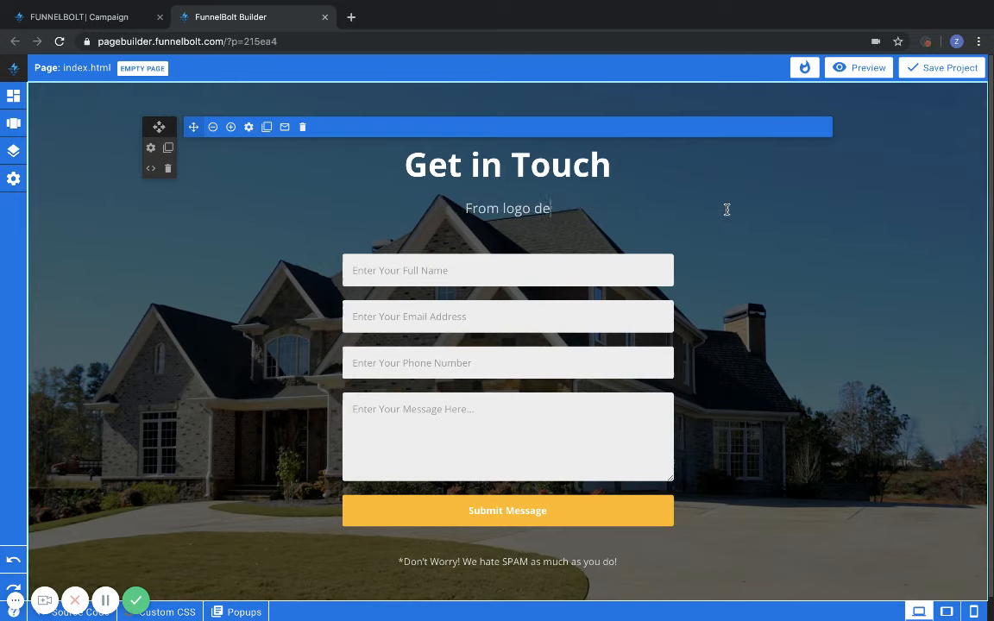
{"action": "key", "text": "BackSpace"}
{"action": "key", "text": "BackSpace"}
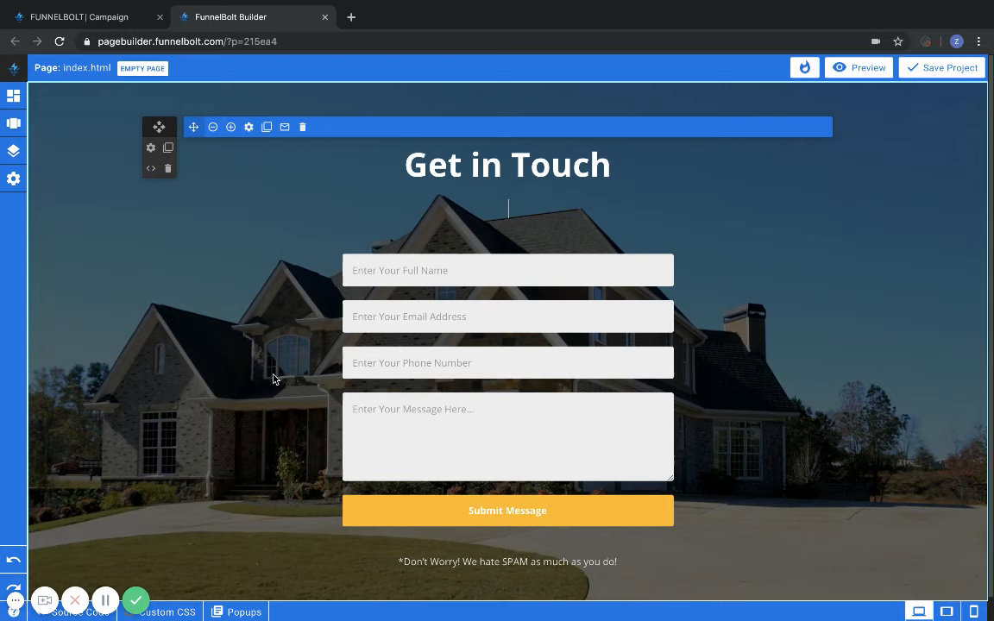
Step: Change the form section's heading to "Get In Touch With Us", with a capital I in "In"
{"action": "left_click", "coordinate": [624, 168]}
{"action": "left_click", "coordinate": [613, 169]}
{"action": "type", "text": "With"}
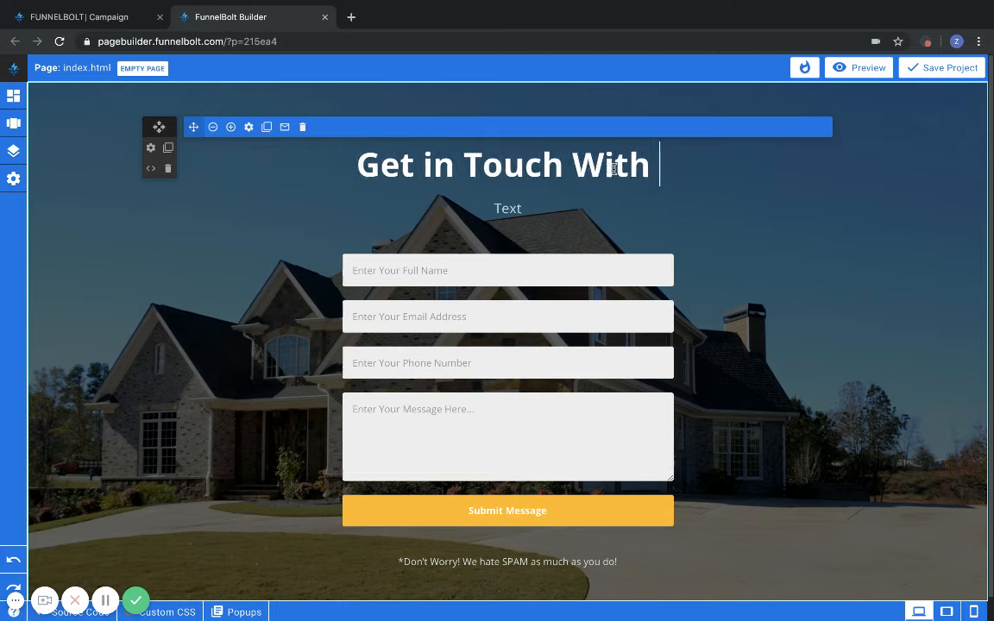
{"action": "type", "text": " Us"}
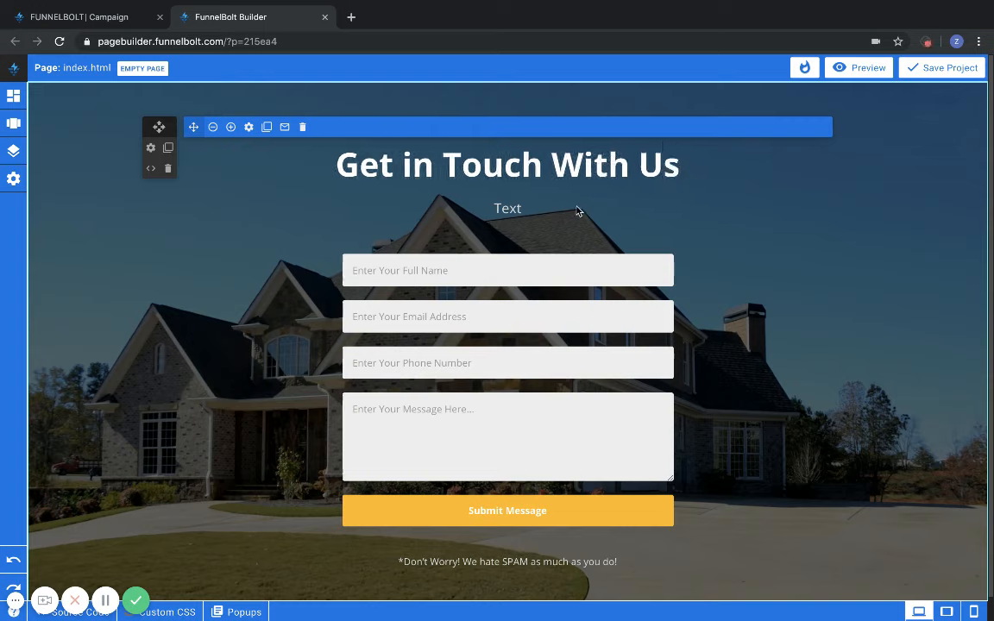
{"action": "left_click", "coordinate": [408, 164]}
{"action": "key", "text": "BackSpace"}
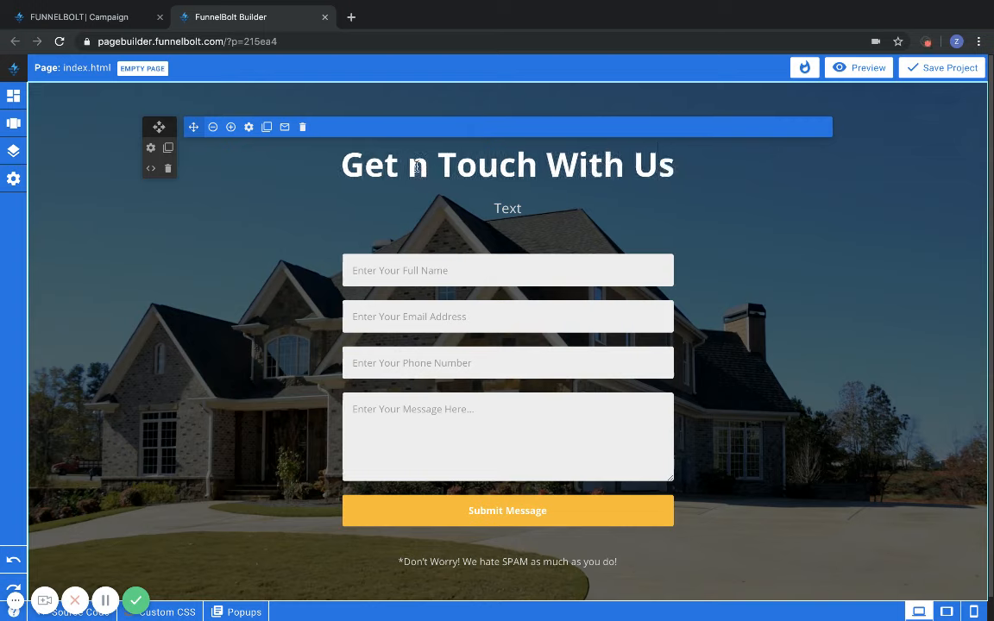
{"action": "type", "text": "I"}
Step: Replace the subheading's placeholder text with "Fill out the form below to get Free Access to"
{"action": "left_click", "coordinate": [494, 208]}
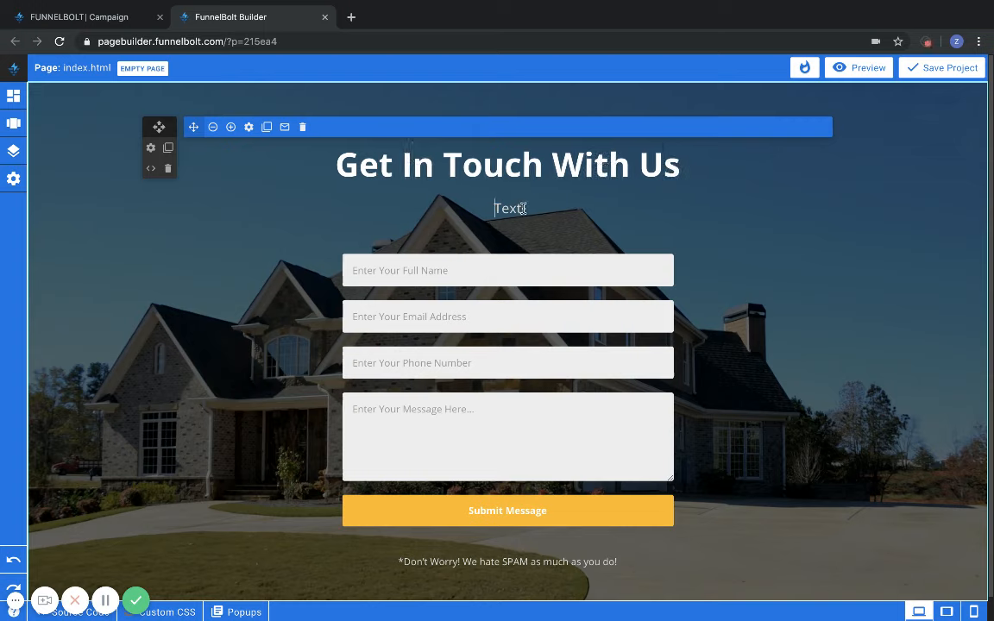
{"action": "key", "text": "BackSpace"}
{"action": "key", "text": "BackSpace"}
{"action": "key", "text": "BackSpace"}
{"action": "key", "text": "BackSpace"}
{"action": "type", "text": "Fill out the form below to g"}
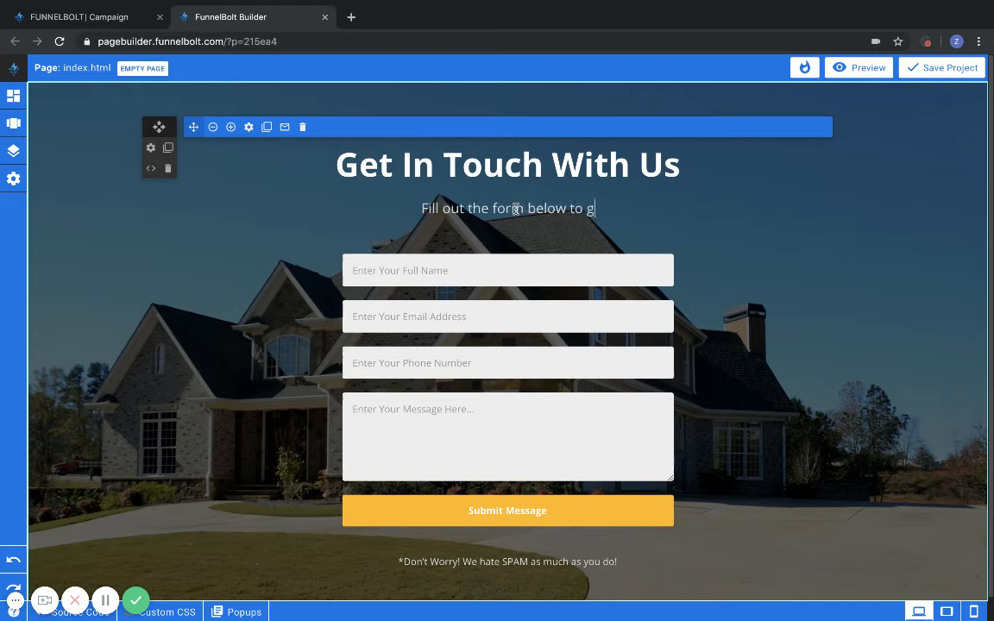
{"action": "type", "text": "et Free"}
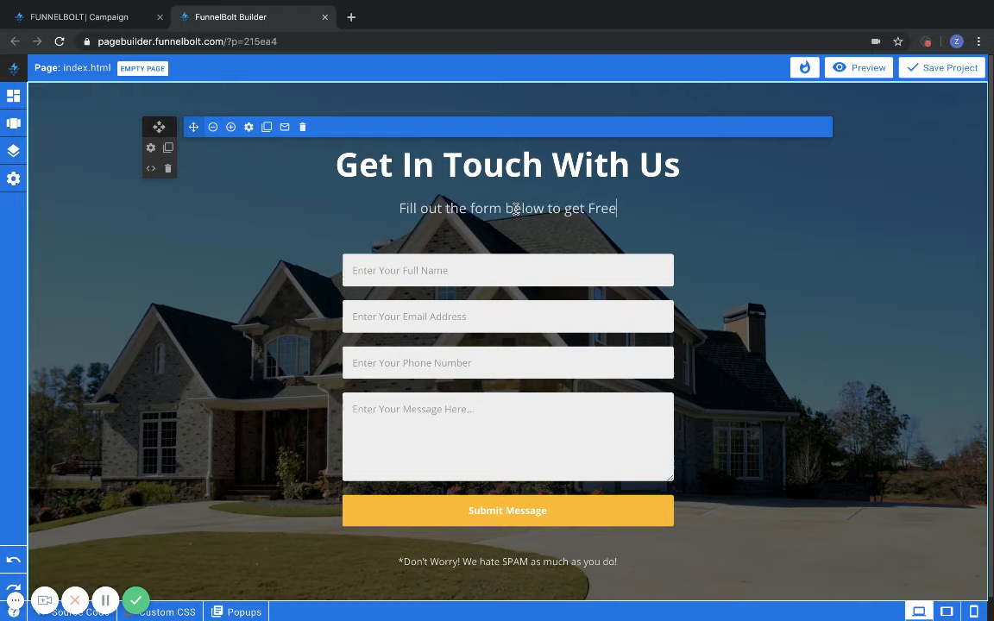
{"action": "type", "text": " Acces"}
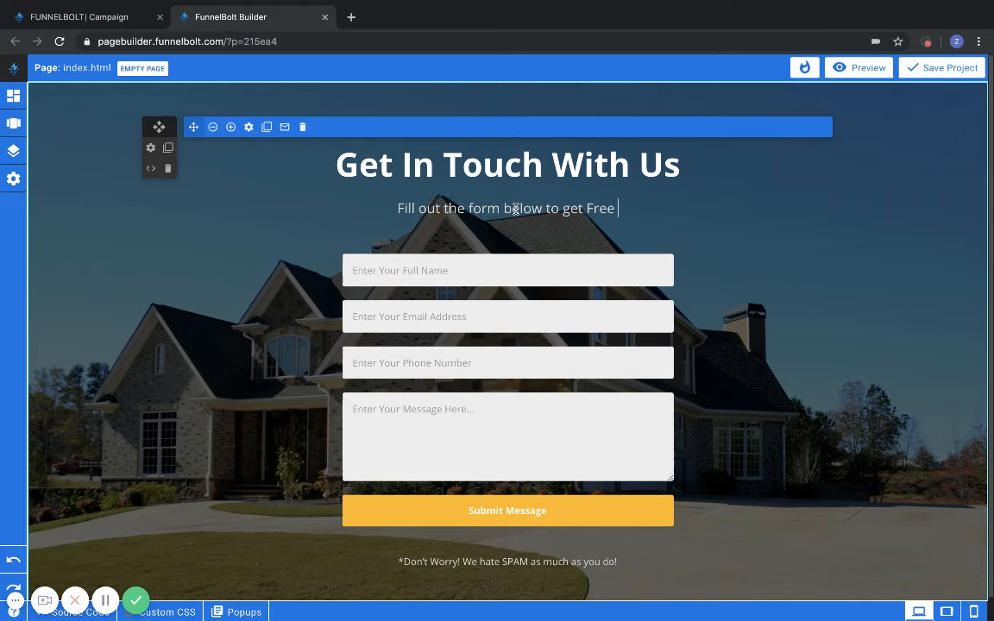
{"action": "type", "text": "s to"}
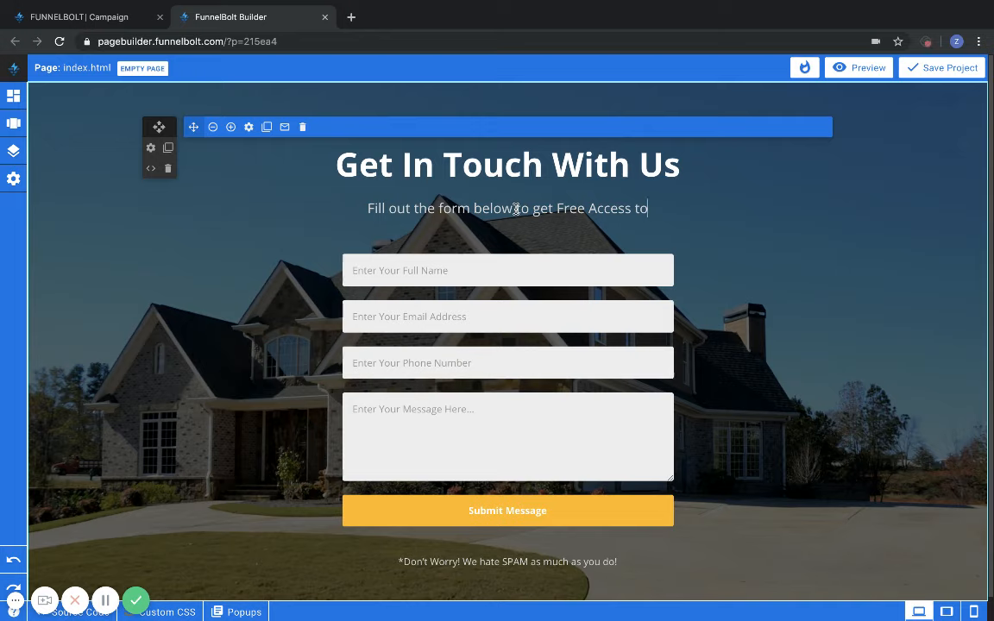
Step: Delete the words "Free Access to" from the end of the form section's subheading
{"action": "key", "text": "BackSpace"}
{"action": "key", "text": "BackSpace"}
{"action": "key", "text": "BackSpace"}
{"action": "key", "text": "BackSpace"}
{"action": "key", "text": "BackSpace"}
{"action": "key", "text": "BackSpace"}
{"action": "key", "text": "BackSpace"}
{"action": "key", "text": "BackSpace"}
{"action": "key", "text": "BackSpace"}
{"action": "key", "text": "BackSpace"}
{"action": "key", "text": "BackSpace"}
{"action": "key", "text": "BackSpace"}
{"action": "key", "text": "BackSpace"}
{"action": "key", "text": "BackSpace"}
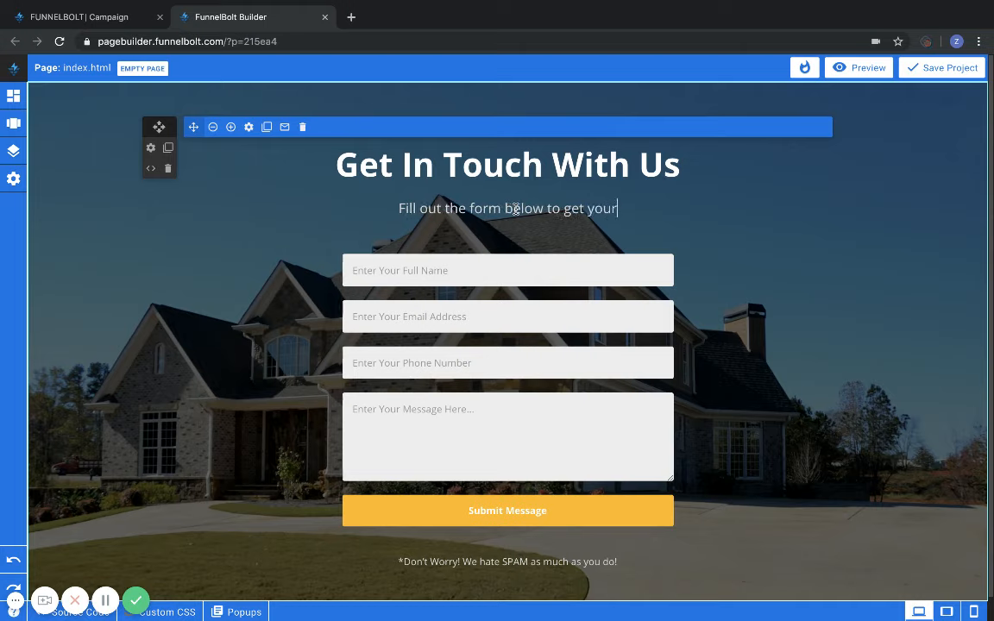
{"action": "type", "text": "your current listings"}
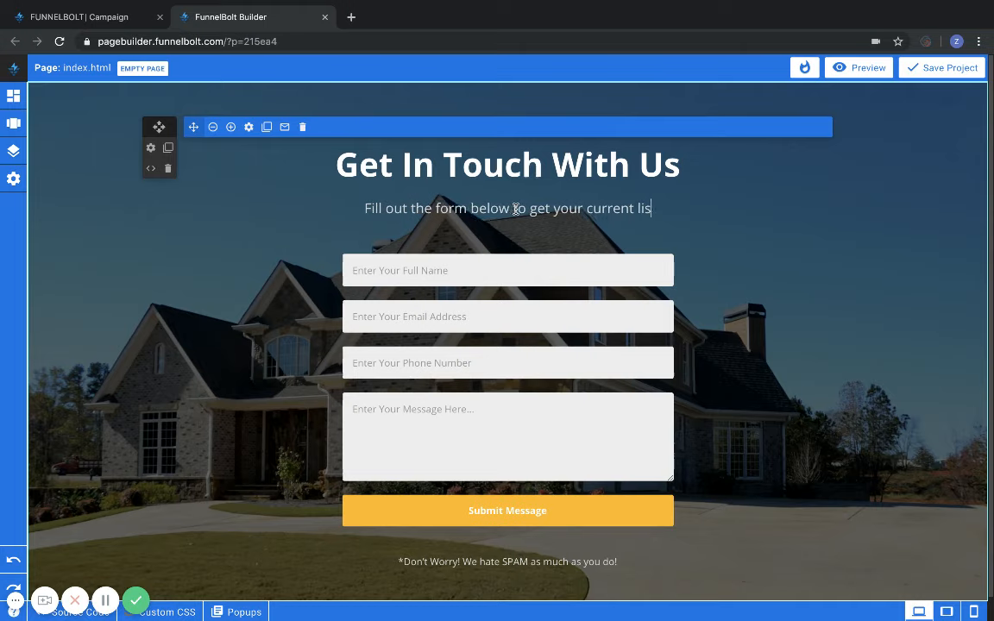
{"action": "key", "text": "BackSpace"}
{"action": "key", "text": "BackSpace"}
{"action": "key", "text": "BackSpace"}
{"action": "key", "text": "BackSpace"}
{"action": "key", "text": "BackSpace"}
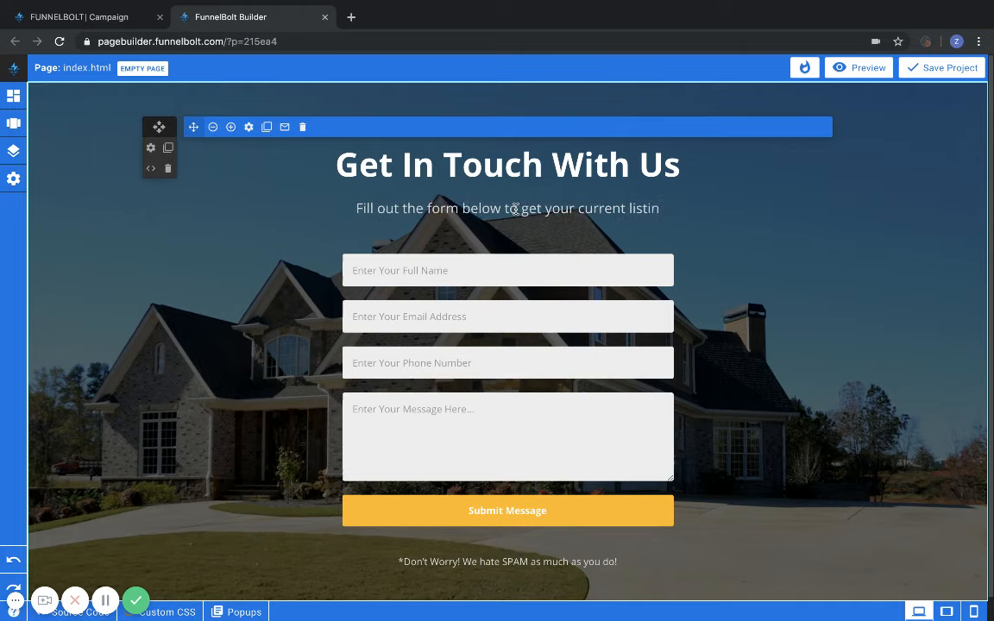
{"action": "key", "text": "BackSpace"}
{"action": "key", "text": "BackSpace"}
{"action": "key", "text": "BackSpace"}
{"action": "key", "text": "BackSpace"}
{"action": "key", "text": "BackSpace"}
{"action": "key", "text": "BackSpace"}
{"action": "key", "text": "BackSpace"}
{"action": "key", "text": "BackSpace"}
{"action": "key", "text": "BackSpace"}
{"action": "key", "text": "BackSpace"}
{"action": "key", "text": "BackSpace"}
{"action": "key", "text": "BackSpace"}
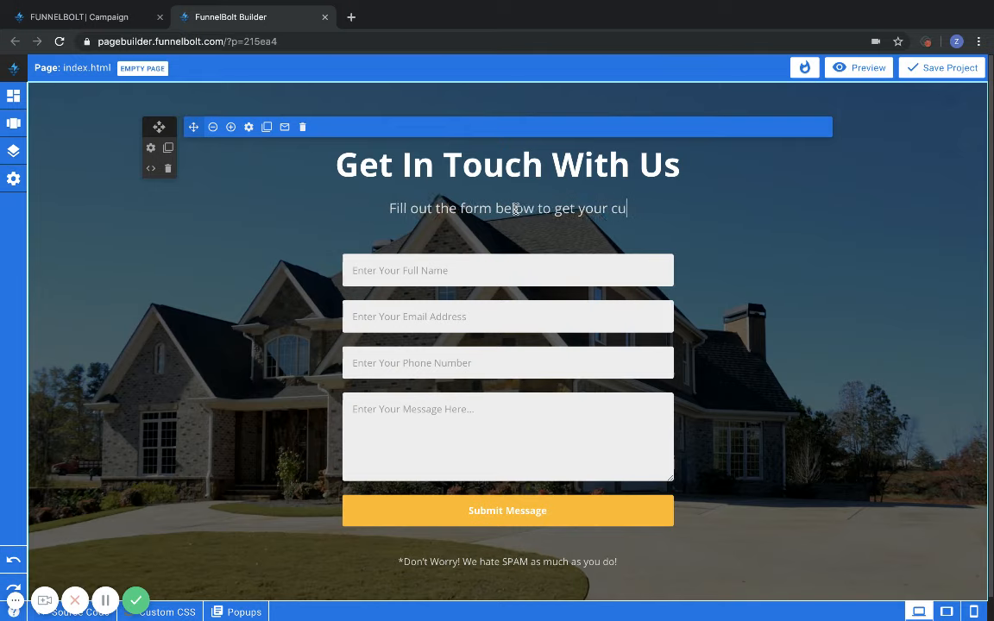
{"action": "key", "text": "BackSpace"}
{"action": "key", "text": "BackSpace"}
{"action": "key", "text": "BackSpace"}
{"action": "key", "text": "BackSpace"}
{"action": "key", "text": "BackSpace"}
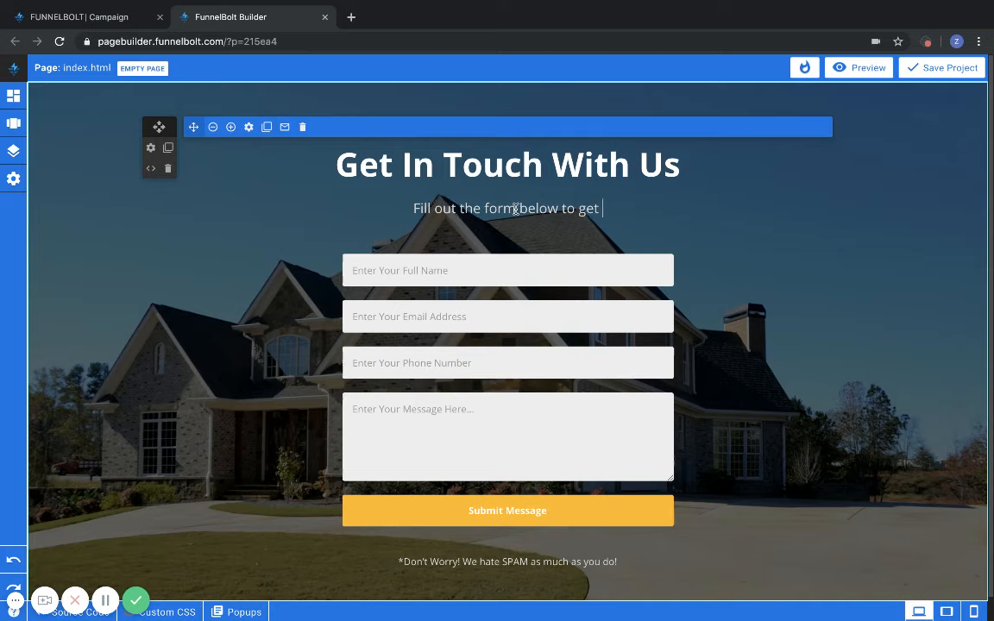
Step: Complete the subheading with "instant access to great Home Deals", without an exclamation mark
{"action": "type", "text": "instant "}
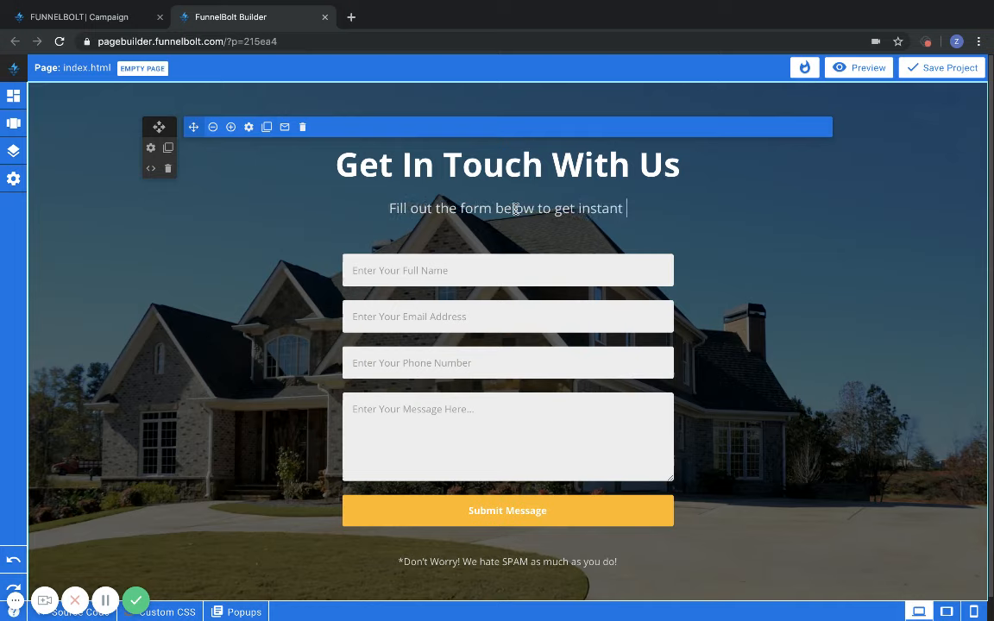
{"action": "type", "text": "access to "}
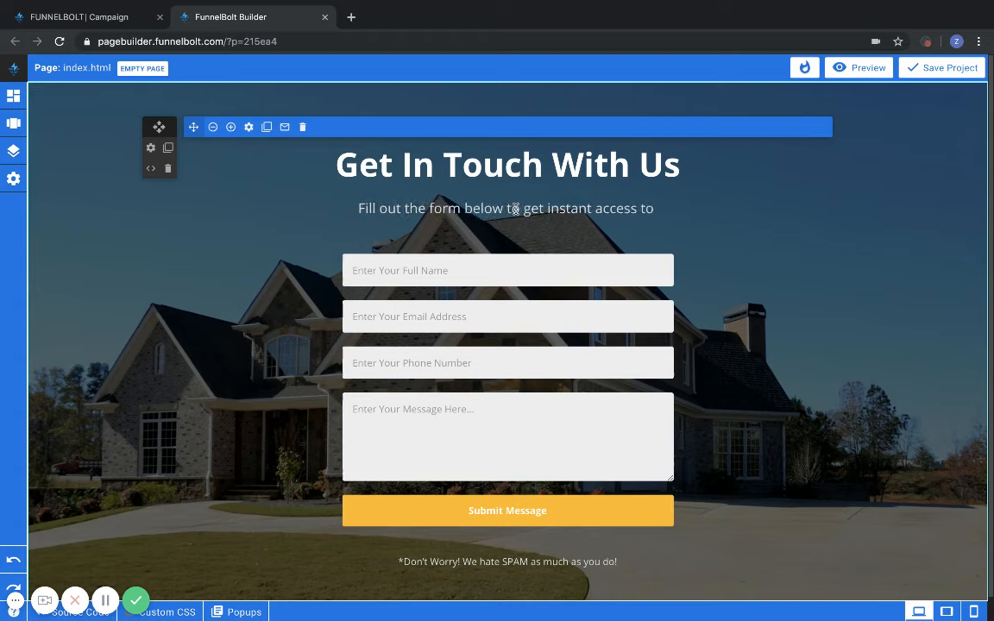
{"action": "type", "text": "great "}
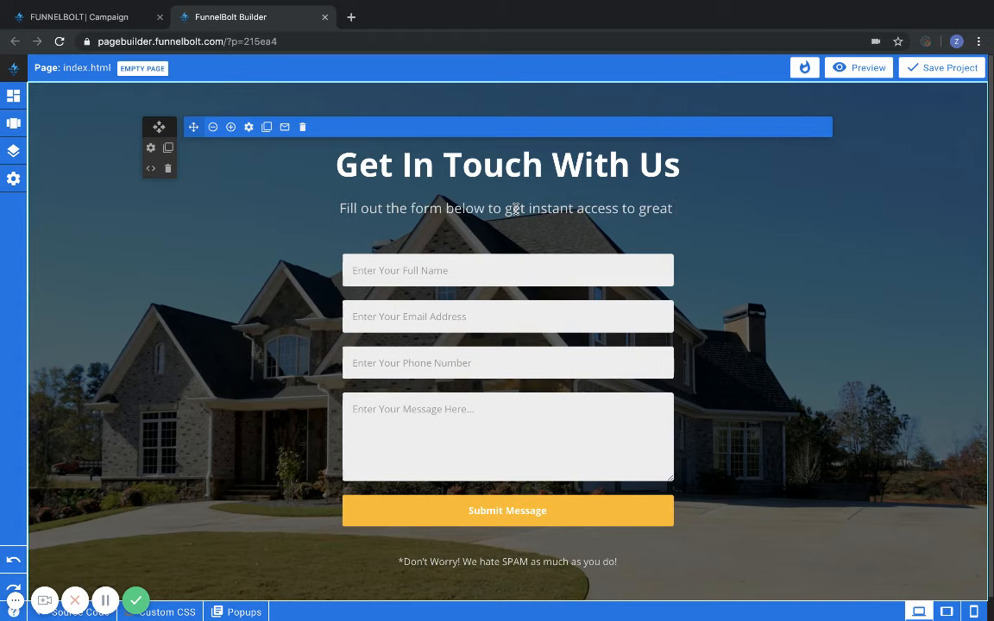
{"action": "type", "text": "Home Deals"}
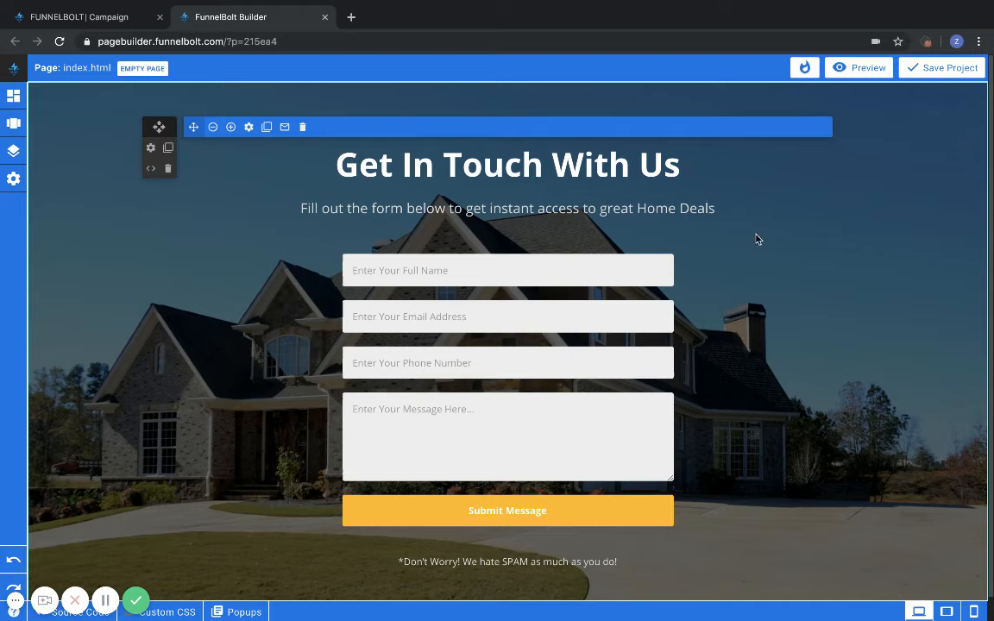
{"action": "type", "text": "!"}
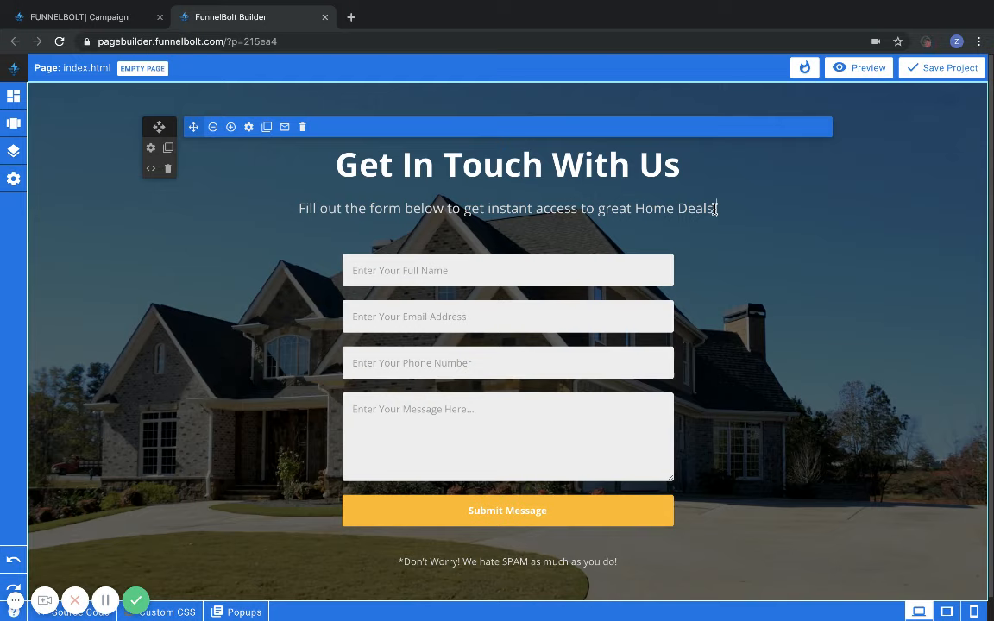
{"action": "key", "text": "BackSpace"}
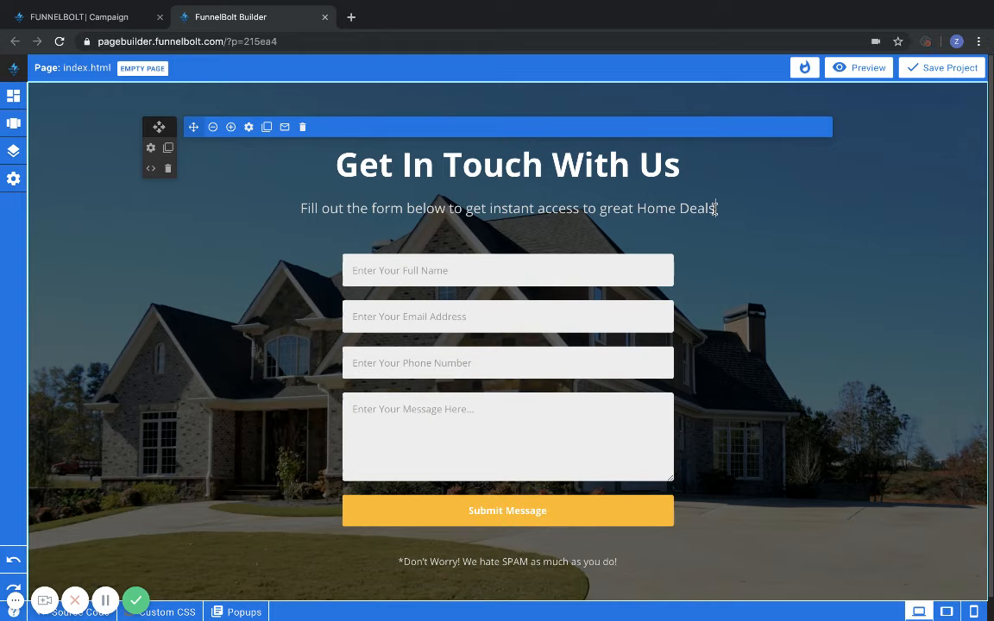
{"action": "left_click", "coordinate": [632, 210]}
{"action": "key", "text": "BackSpace"}
{"action": "key", "text": "BackSpace"}
{"action": "key", "text": "BackSpace"}
{"action": "key", "text": "BackSpace"}
{"action": "key", "text": "BackSpace"}
{"action": "type", "text": "GREAT"}
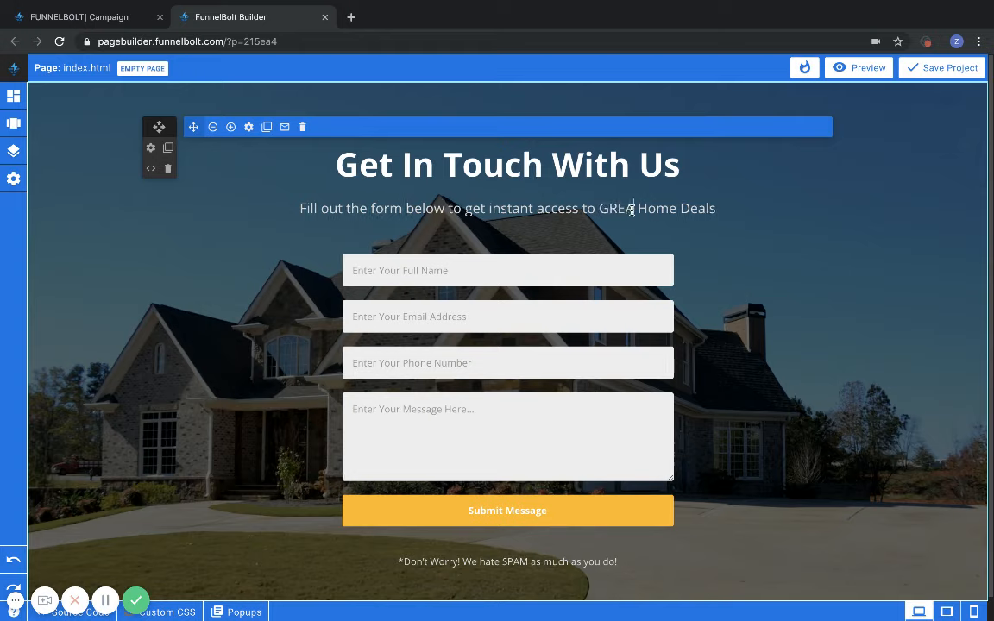
{"action": "key", "text": "BackSpace"}
{"action": "key", "text": "BackSpace"}
{"action": "key", "text": "BackSpace"}
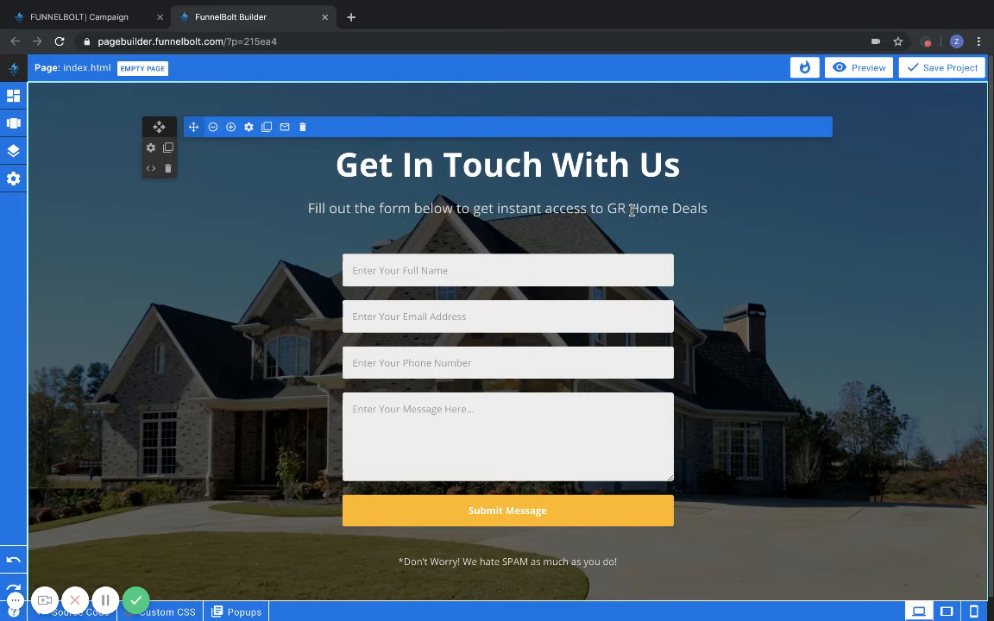
{"action": "key", "text": "BackSpace"}
{"action": "key", "text": "BackSpace"}
{"action": "type", "text": "gre"}
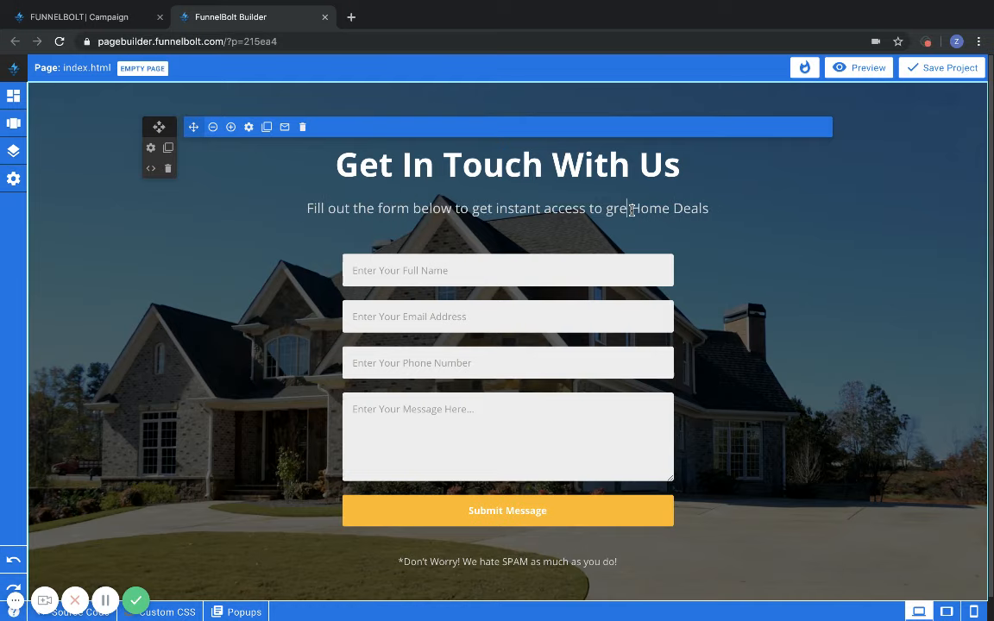
{"action": "type", "text": "at"}
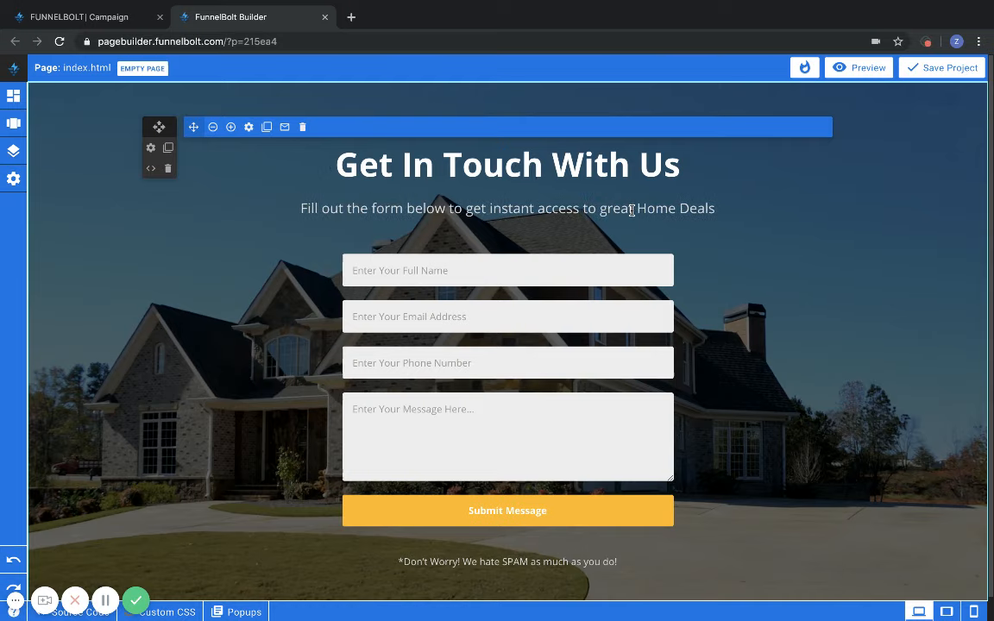
Step: Check the whole form section in the mobile view and return to the desktop view
{"action": "left_click", "coordinate": [973, 611]}
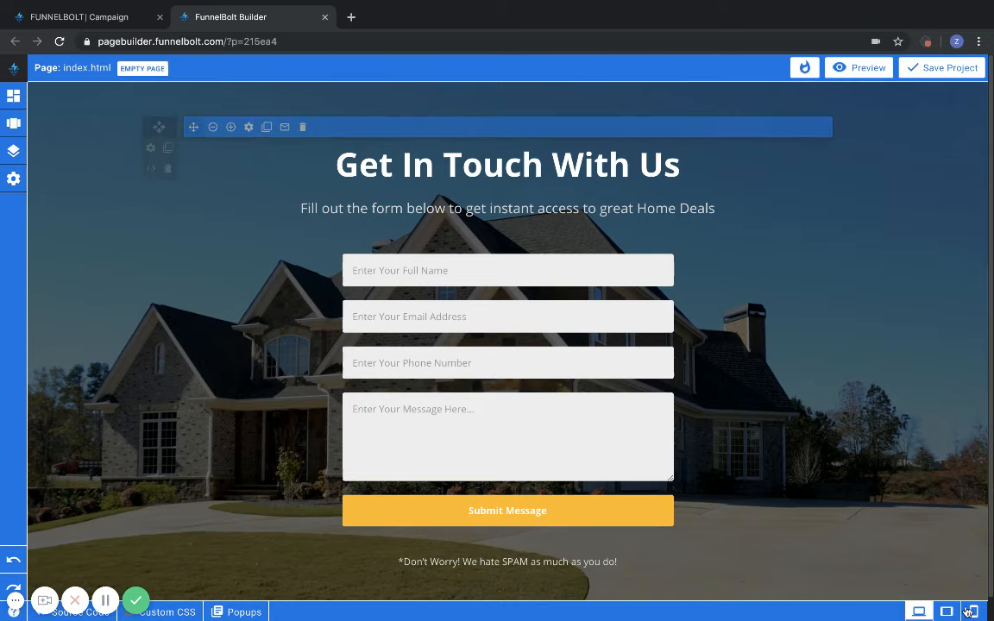
{"action": "scroll", "coordinate": [555, 477], "scroll_direction": "down", "scroll_amount": 2}
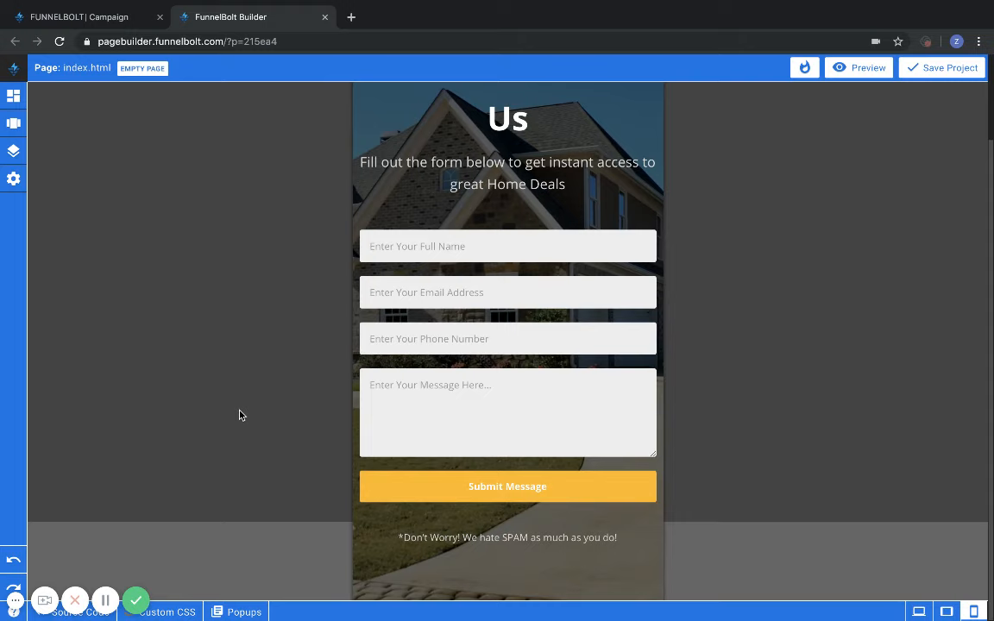
{"action": "scroll", "coordinate": [241, 415], "scroll_direction": "up", "scroll_amount": 2}
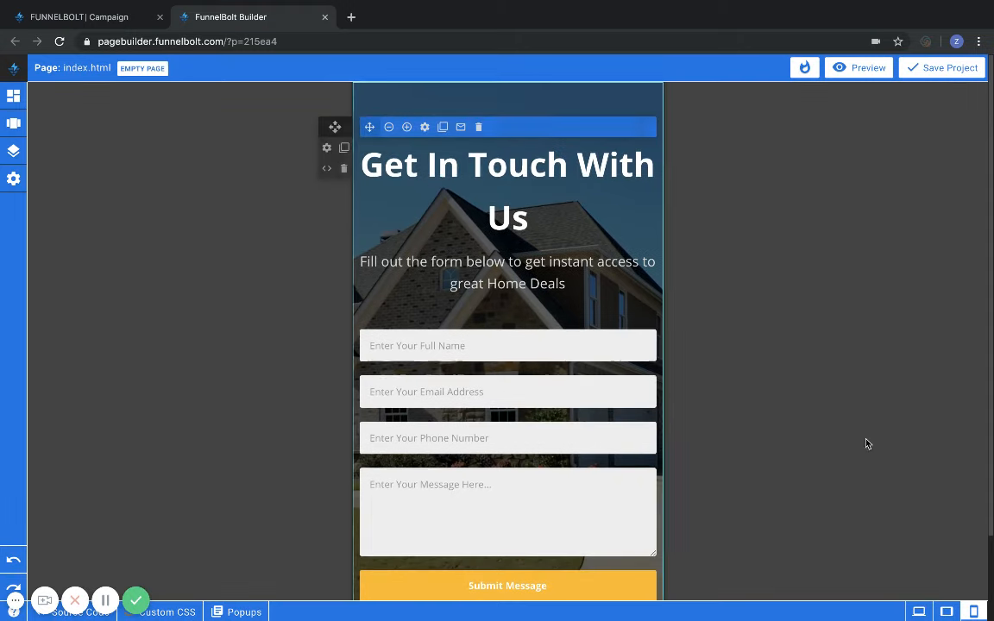
{"action": "left_click", "coordinate": [919, 612]}
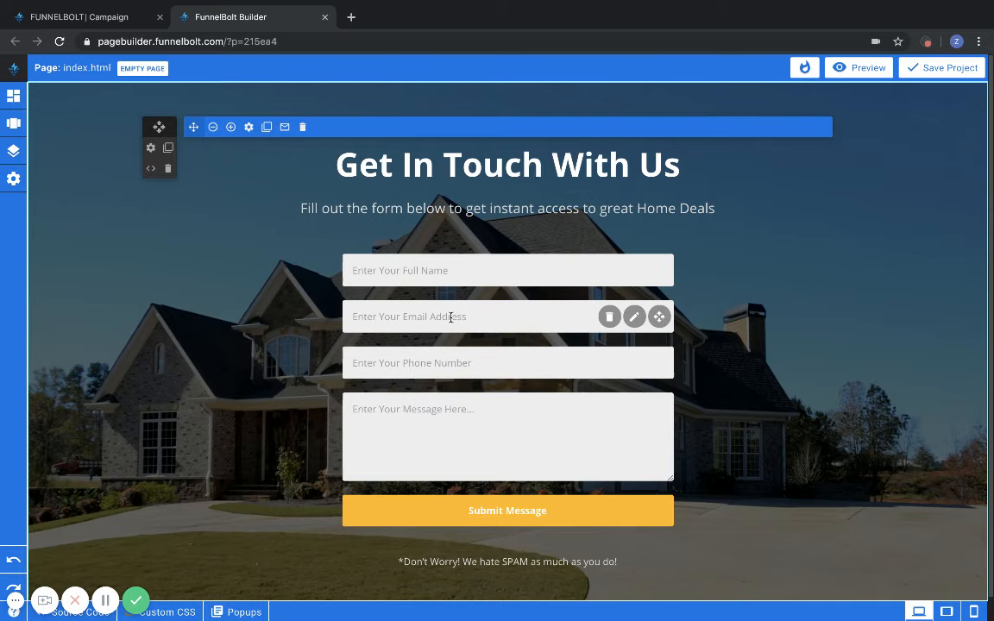
Step: Delete the Email Address field from the "Get In Touch With Us" form
{"action": "left_click", "coordinate": [609, 317]}
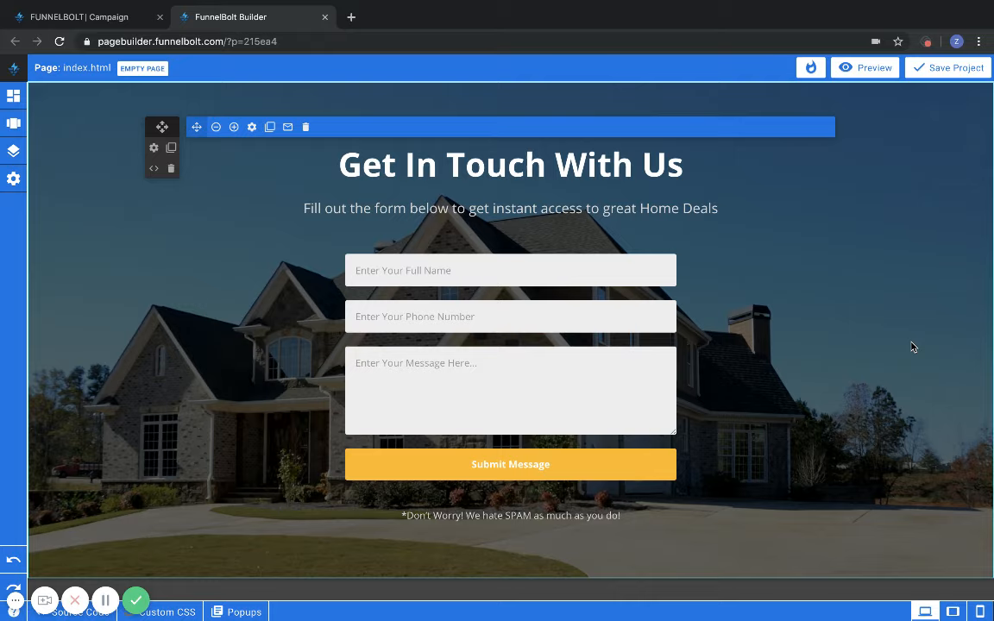
Step: Examine the Campaign page in the admin tab and the form's Campaign id options, and close the form settings without applying anything
{"action": "left_click", "coordinate": [93, 19]}
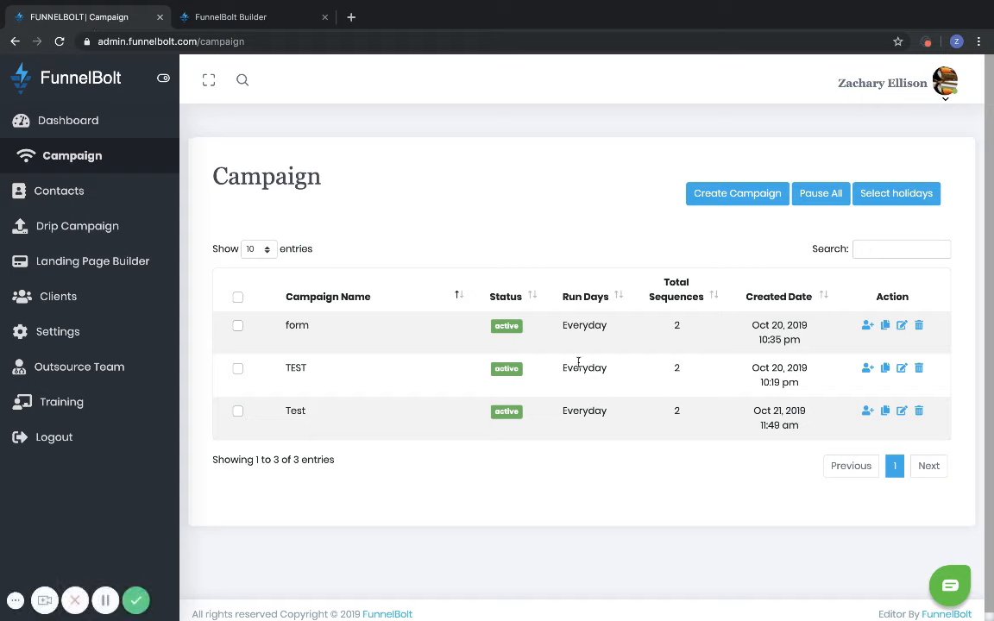
{"action": "left_click", "coordinate": [278, 19]}
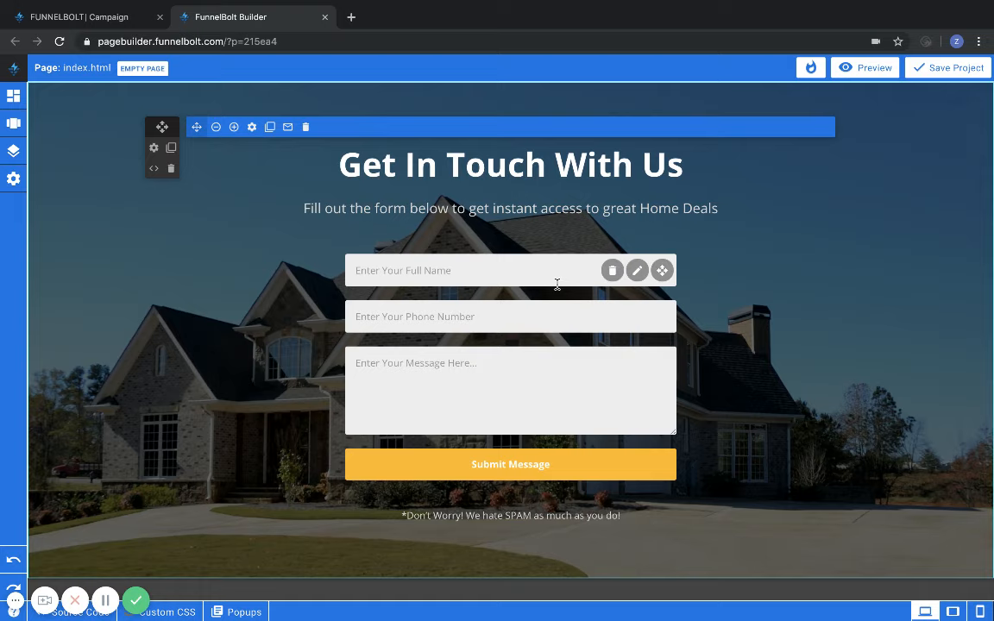
{"action": "left_click", "coordinate": [288, 128]}
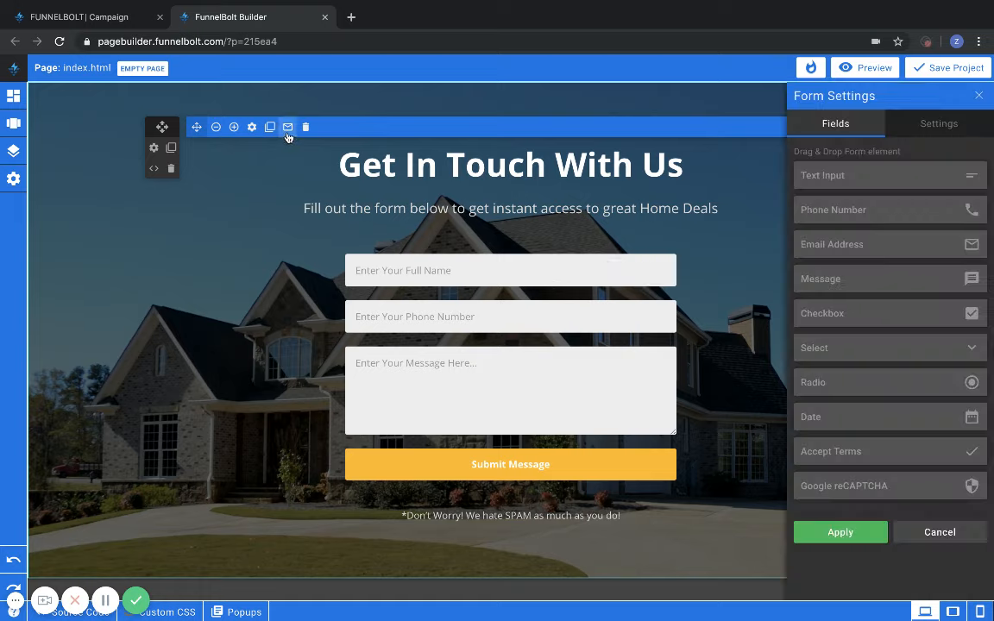
{"action": "left_click", "coordinate": [919, 121]}
{"action": "left_click", "coordinate": [915, 328]}
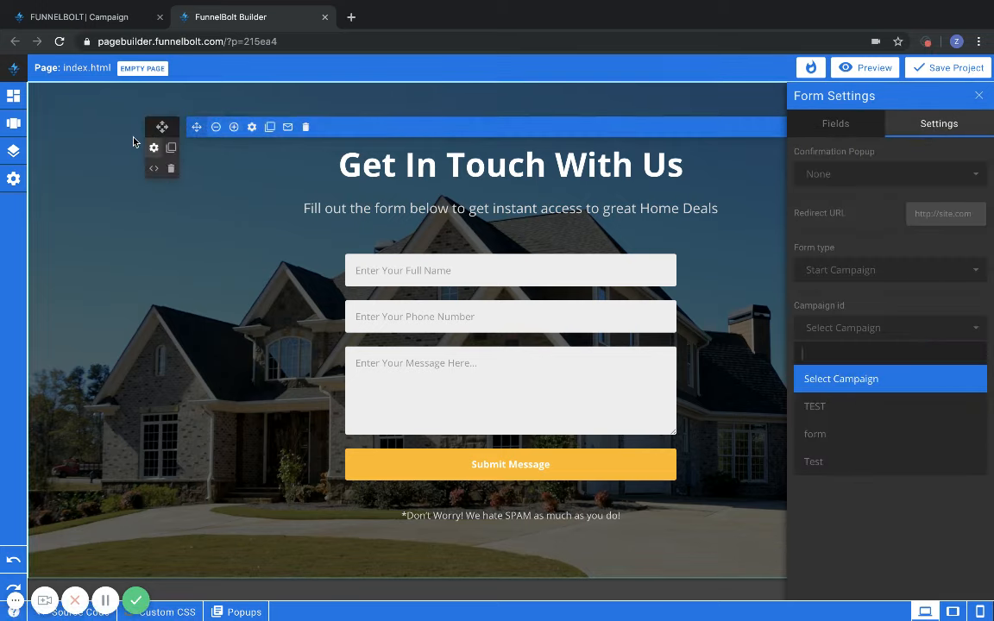
{"action": "left_click", "coordinate": [49, 16]}
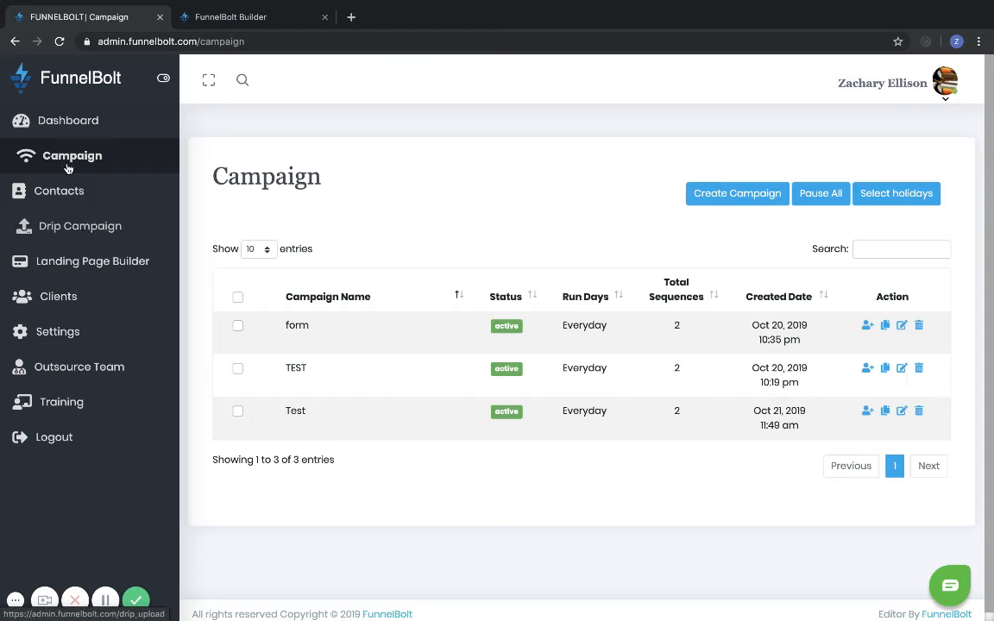
{"action": "left_click", "coordinate": [259, 16]}
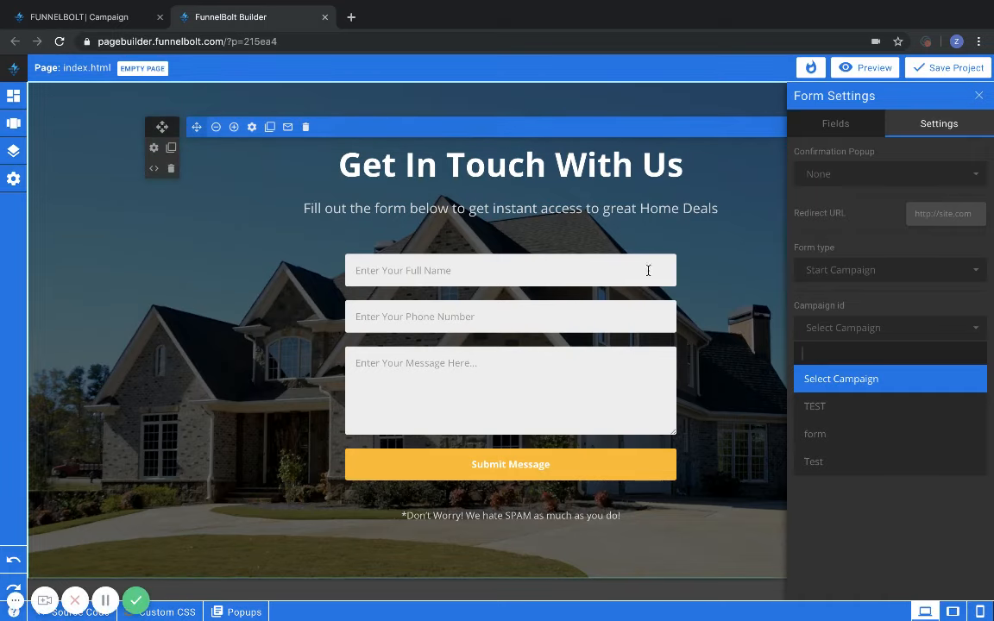
{"action": "left_click", "coordinate": [979, 96]}
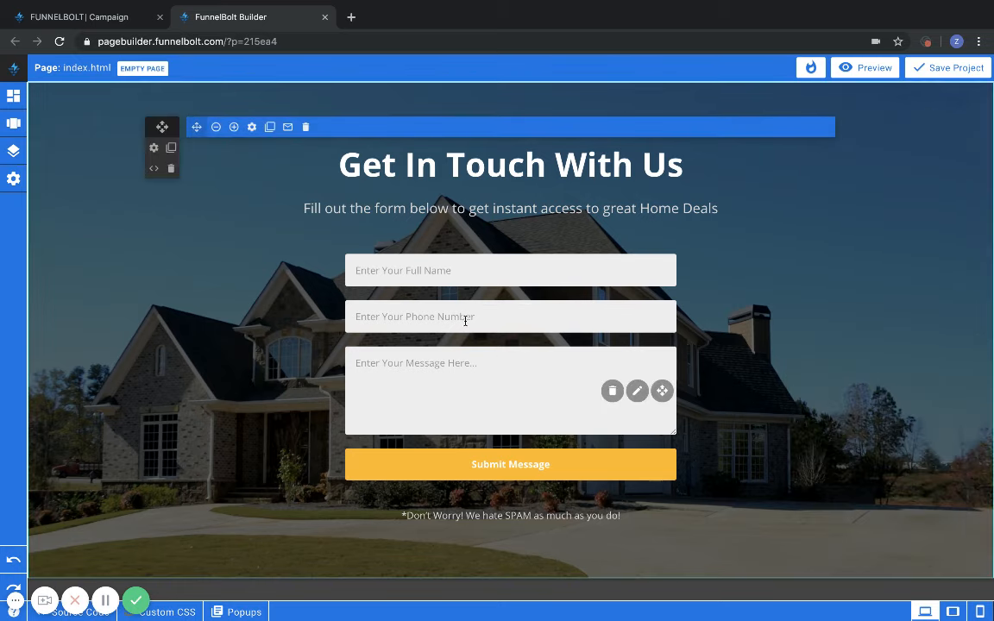
Step: Try adding the "Get Every Update!" email form section from the Forms sections to the page
{"action": "left_click", "coordinate": [12, 102]}
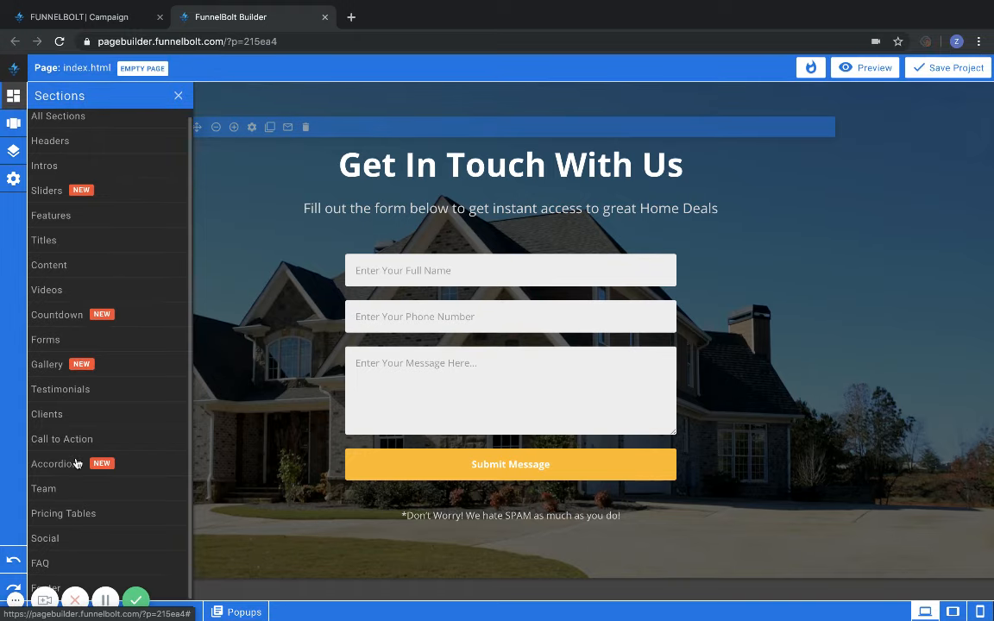
{"action": "left_click", "coordinate": [54, 340]}
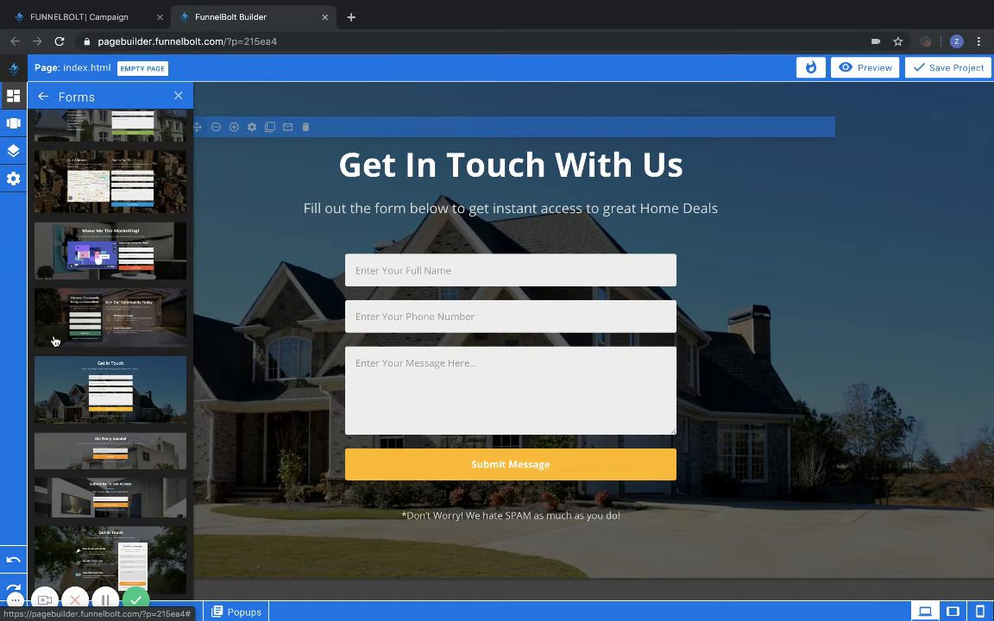
{"action": "scroll", "coordinate": [111, 406], "scroll_direction": "down", "scroll_amount": 1}
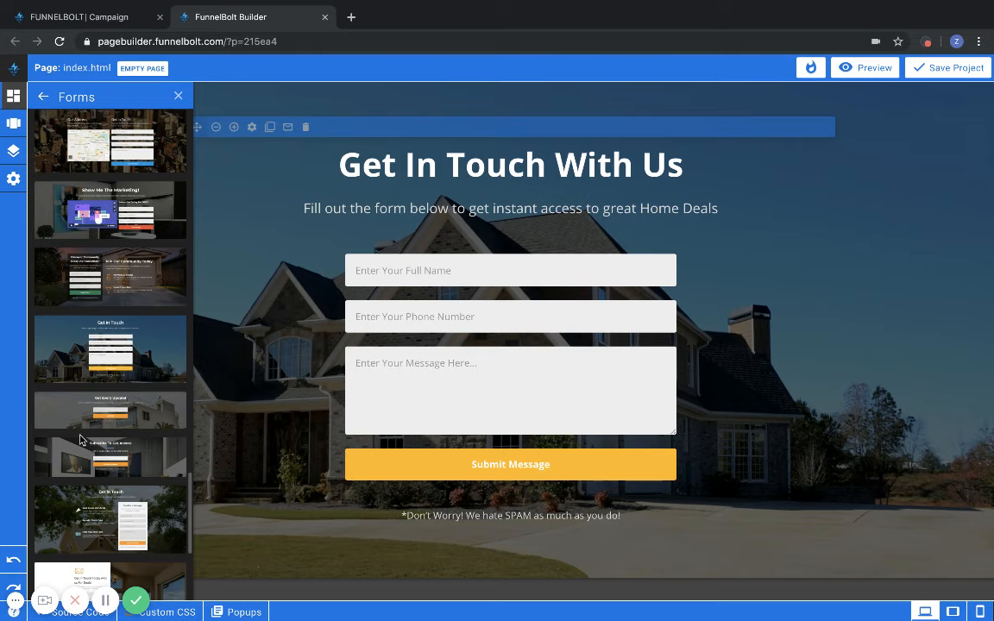
{"action": "left_click", "coordinate": [119, 405]}
{"action": "scroll", "coordinate": [122, 403], "scroll_direction": "down", "scroll_amount": 3}
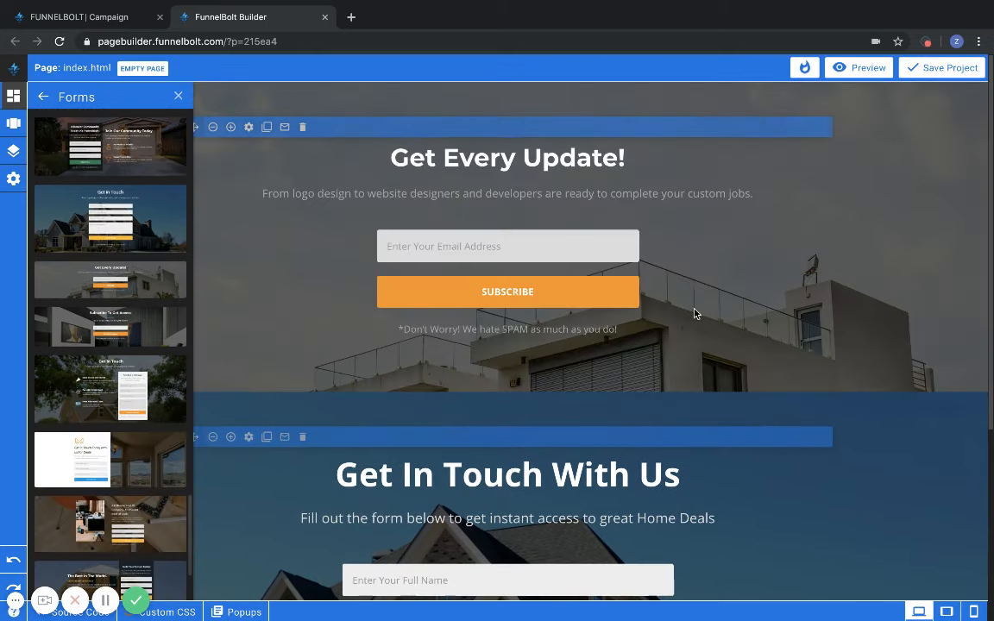
{"action": "scroll", "coordinate": [142, 437], "scroll_direction": "down", "scroll_amount": 3}
{"action": "scroll", "coordinate": [142, 438], "scroll_direction": "down", "scroll_amount": 5}
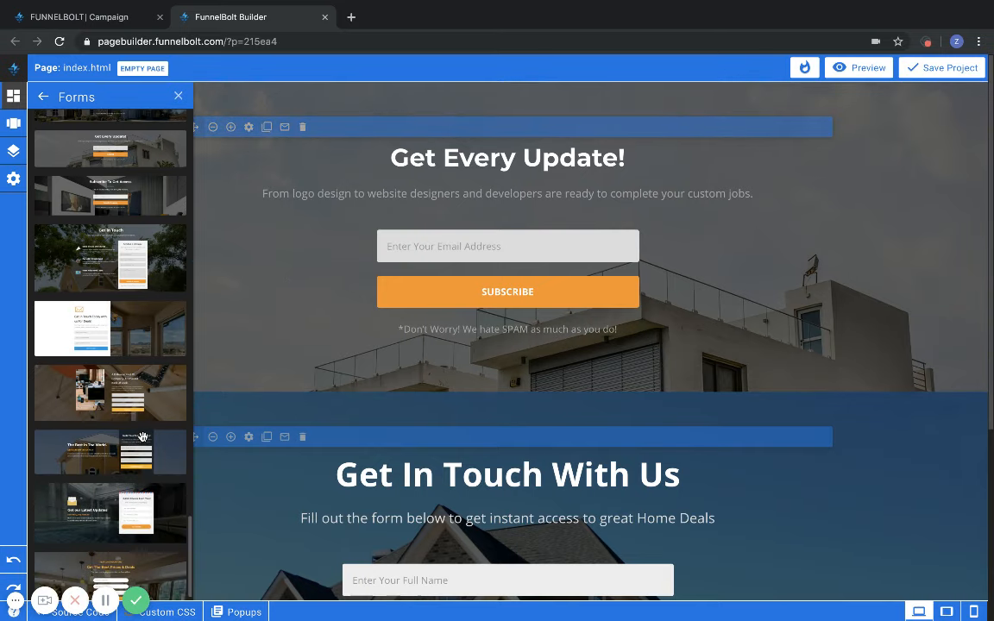
{"action": "scroll", "coordinate": [143, 441], "scroll_direction": "up", "scroll_amount": 5}
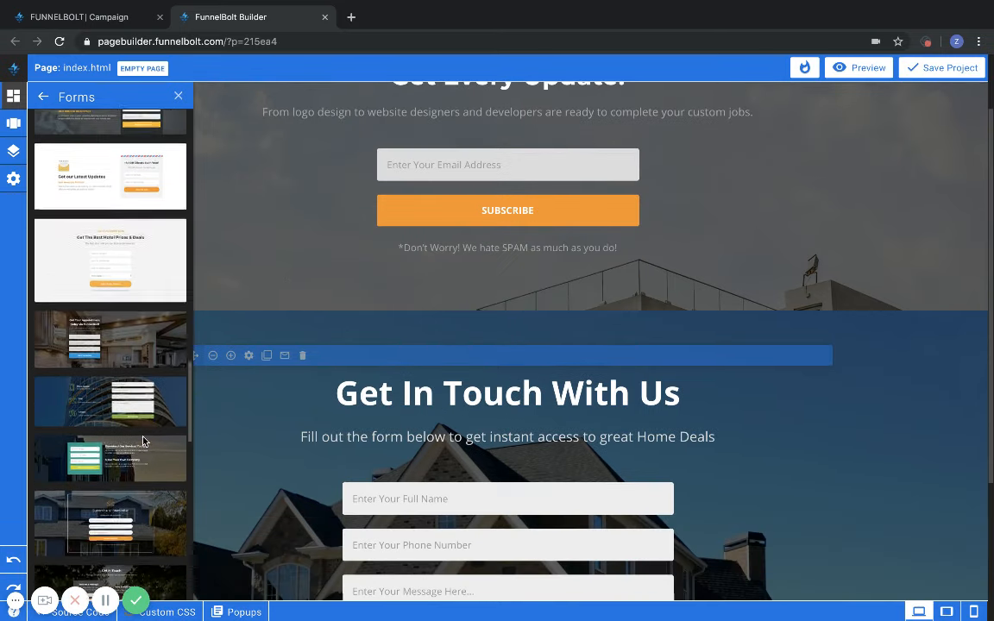
{"action": "left_click", "coordinate": [179, 97]}
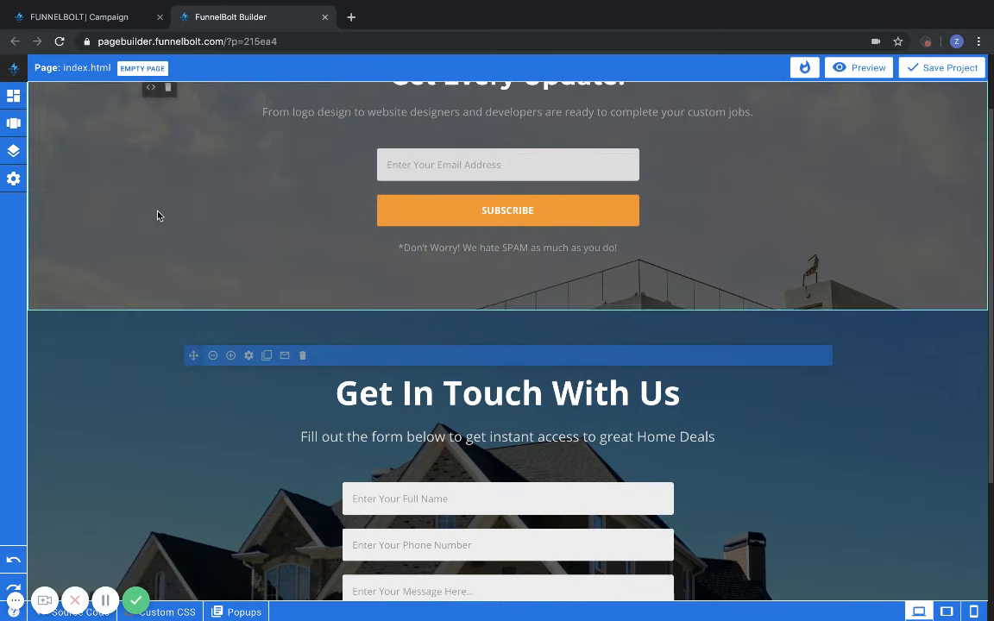
{"action": "scroll", "coordinate": [166, 89], "scroll_direction": "down", "scroll_amount": 3}
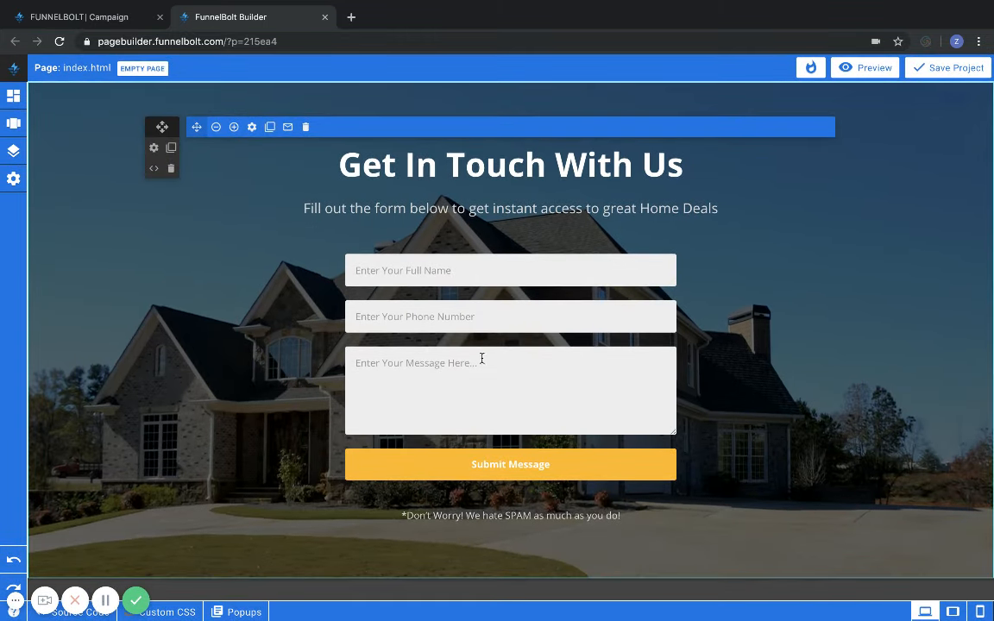
Step: Examine the contact section's Advanced and Animation settings in the mobile view, and return to the desktop view without applying changes
{"action": "left_click", "coordinate": [980, 612]}
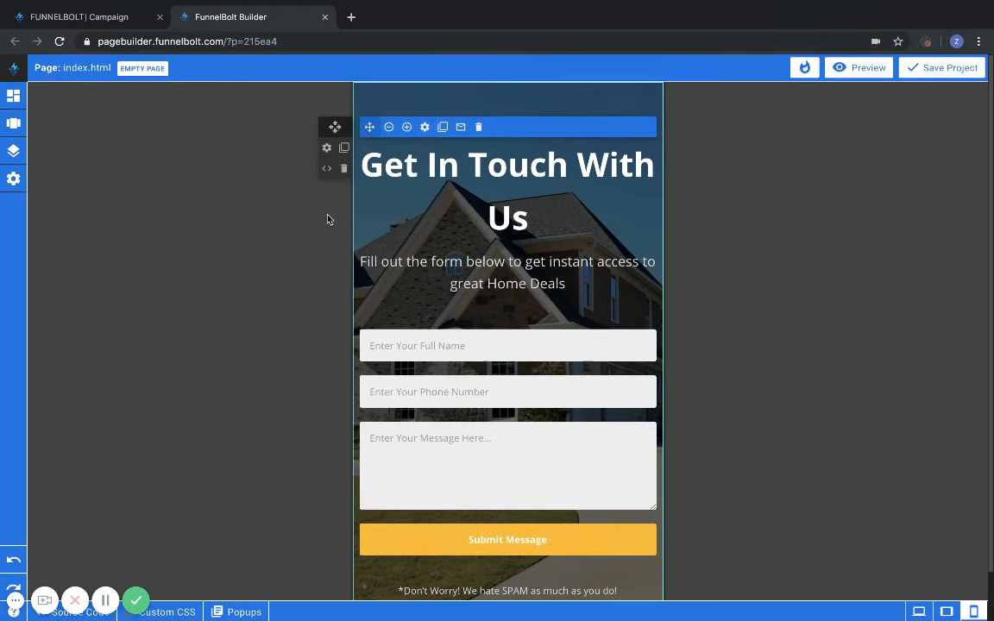
{"action": "left_click", "coordinate": [328, 149]}
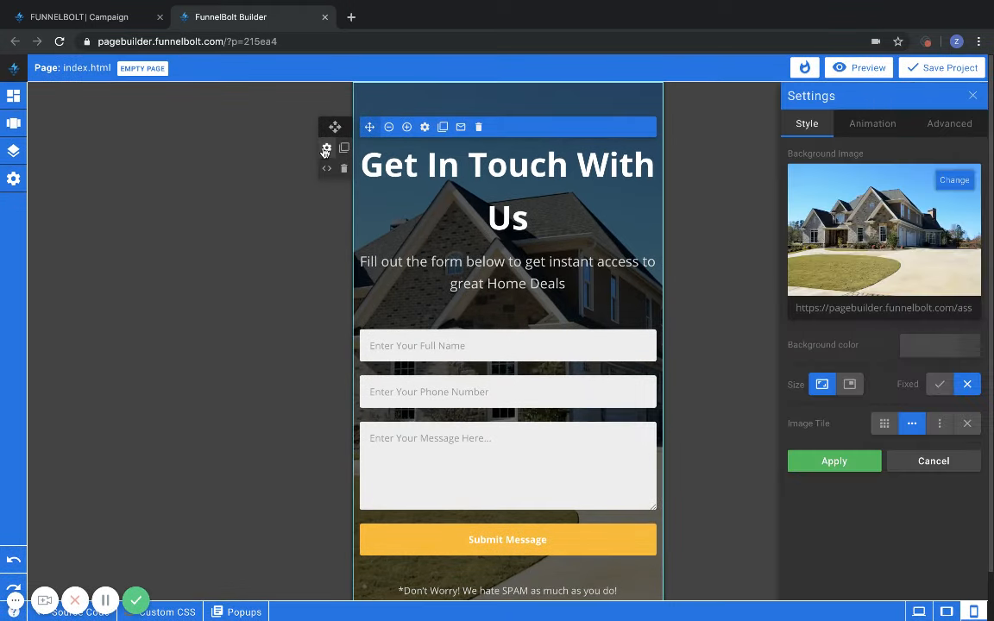
{"action": "left_click", "coordinate": [952, 125]}
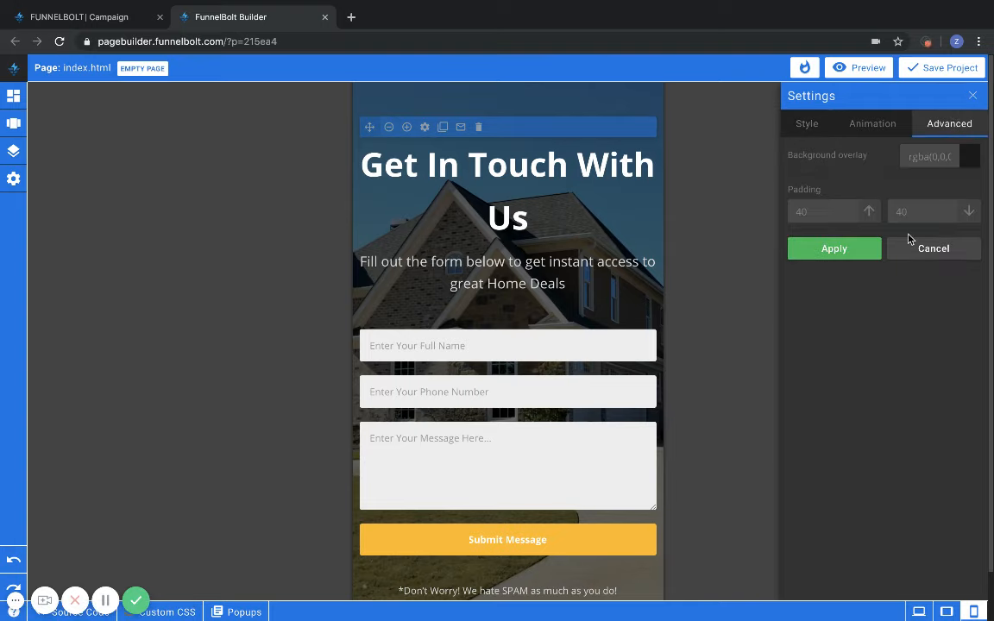
{"action": "left_click", "coordinate": [873, 123]}
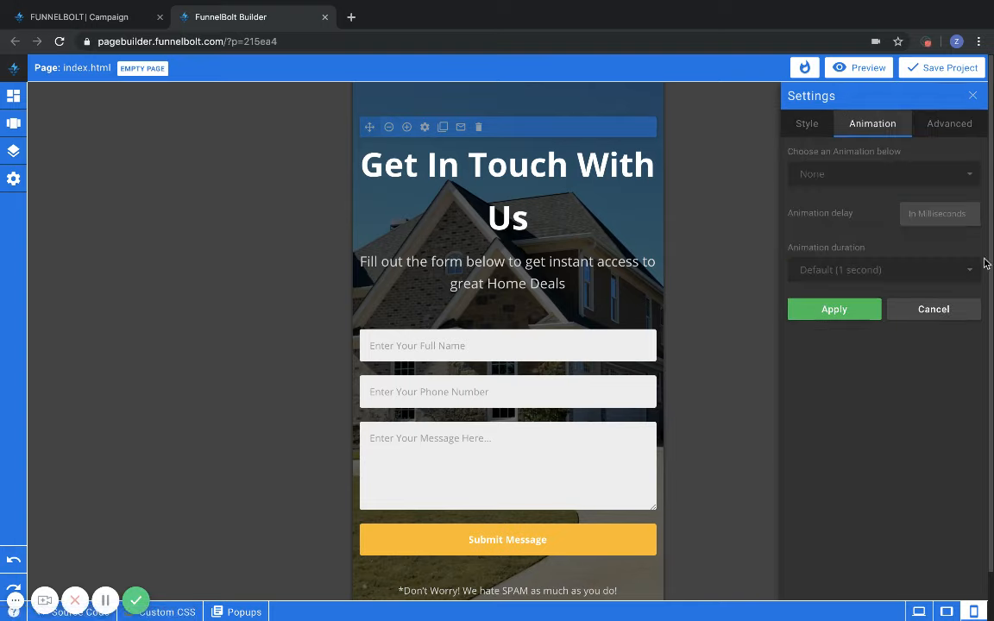
{"action": "left_click", "coordinate": [972, 97]}
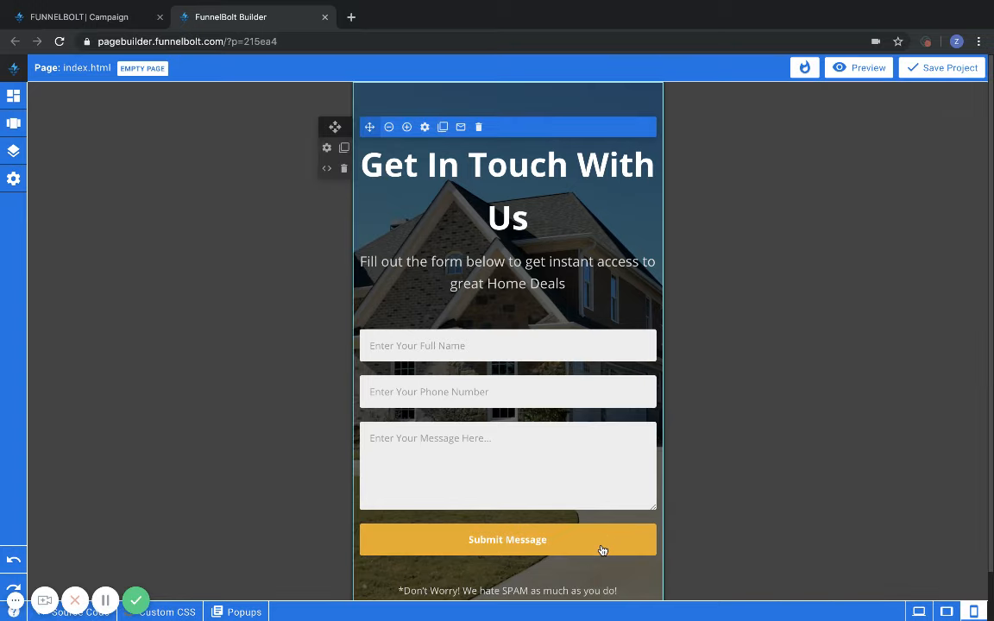
{"action": "left_click", "coordinate": [920, 613]}
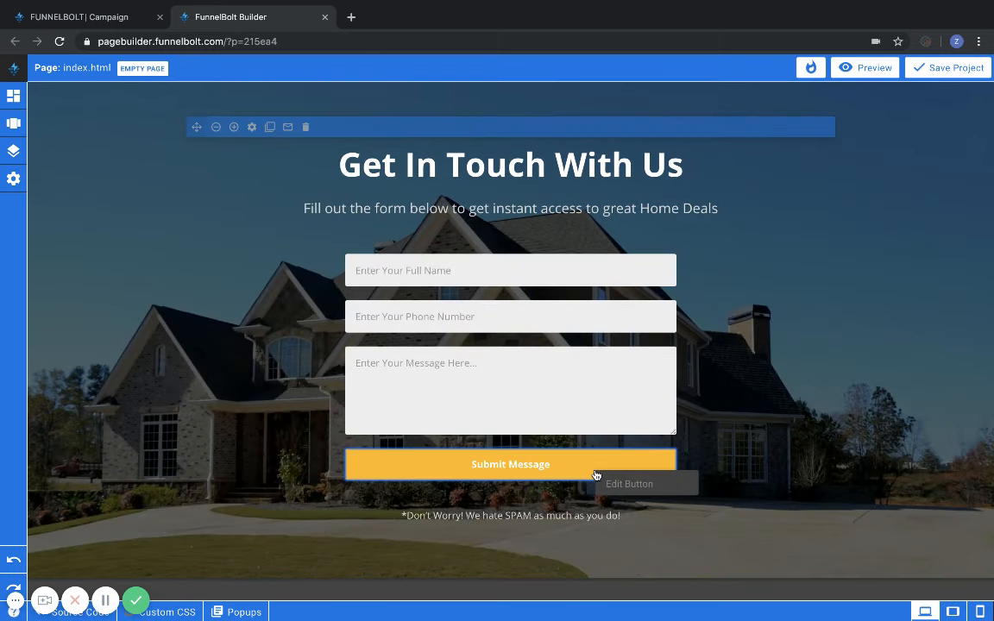
Step: Restyle the Submit Message button as Flat with Round corners, size XL and green color #0def67, and apply it
{"action": "left_click", "coordinate": [775, 420]}
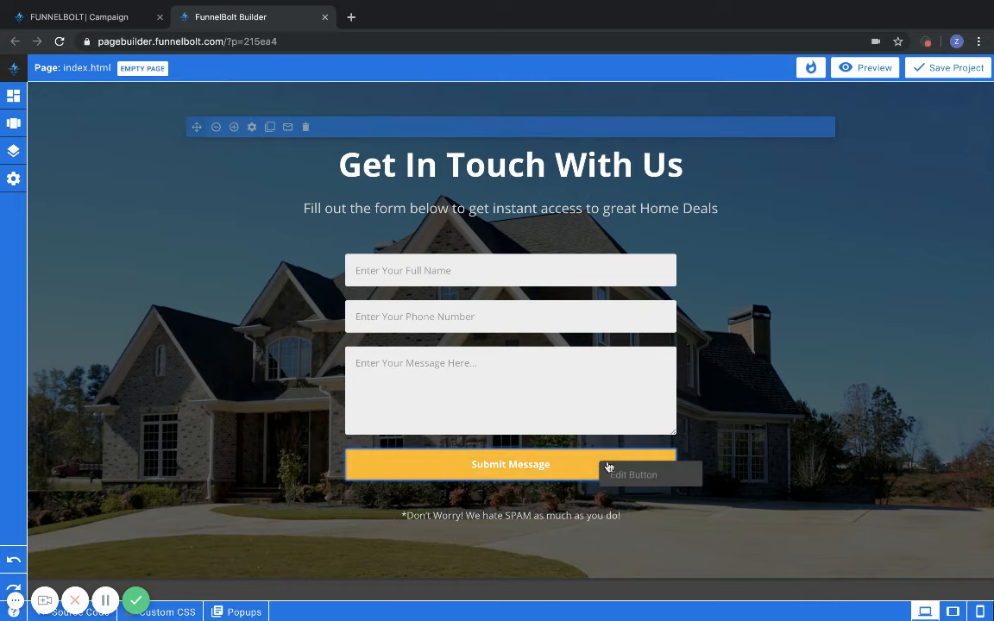
{"action": "left_click", "coordinate": [622, 477]}
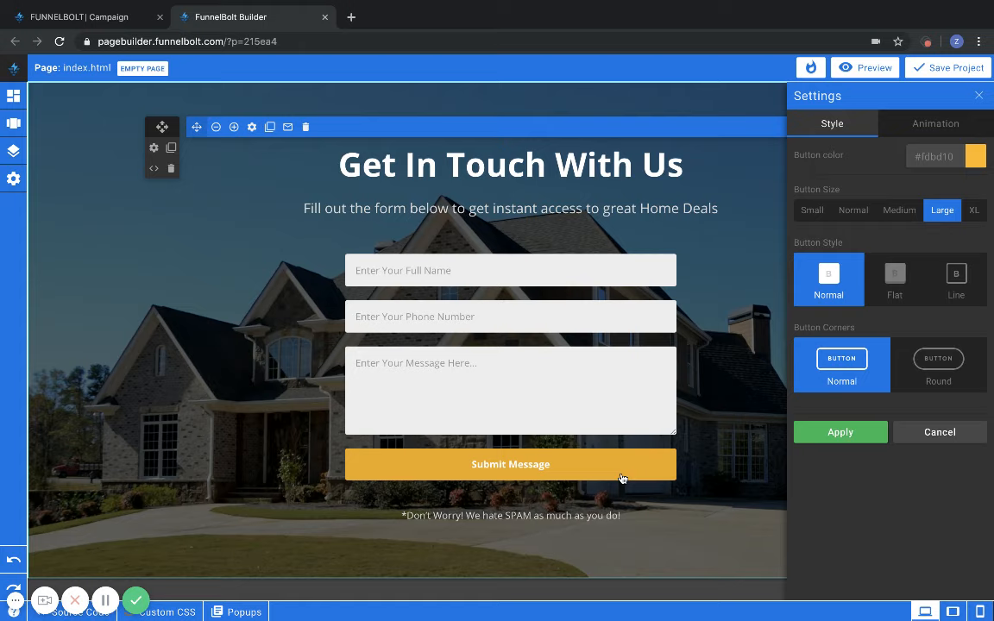
{"action": "left_click", "coordinate": [816, 436]}
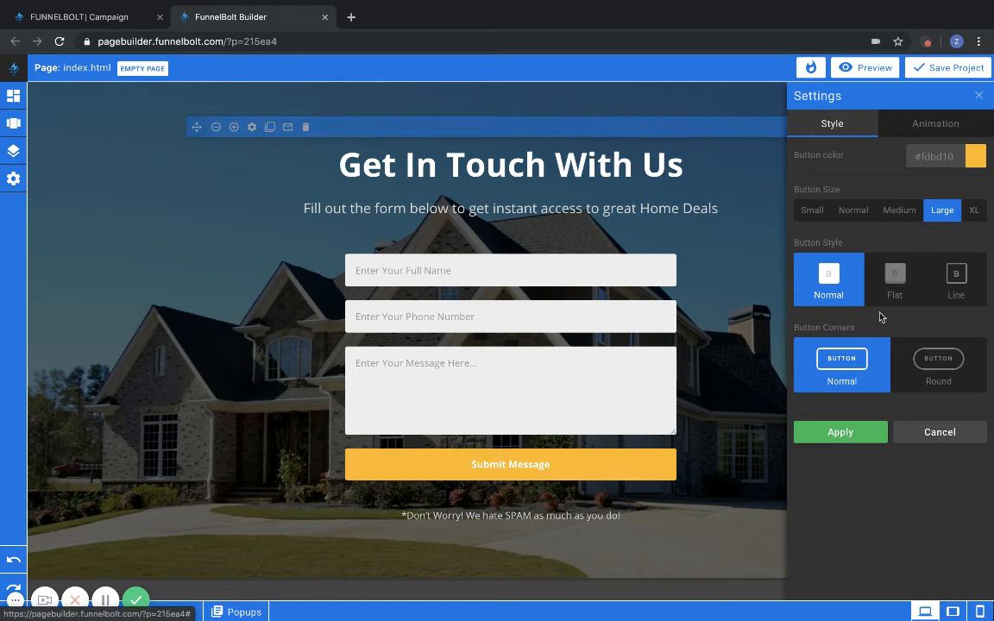
{"action": "left_click", "coordinate": [894, 284]}
{"action": "left_click", "coordinate": [940, 377]}
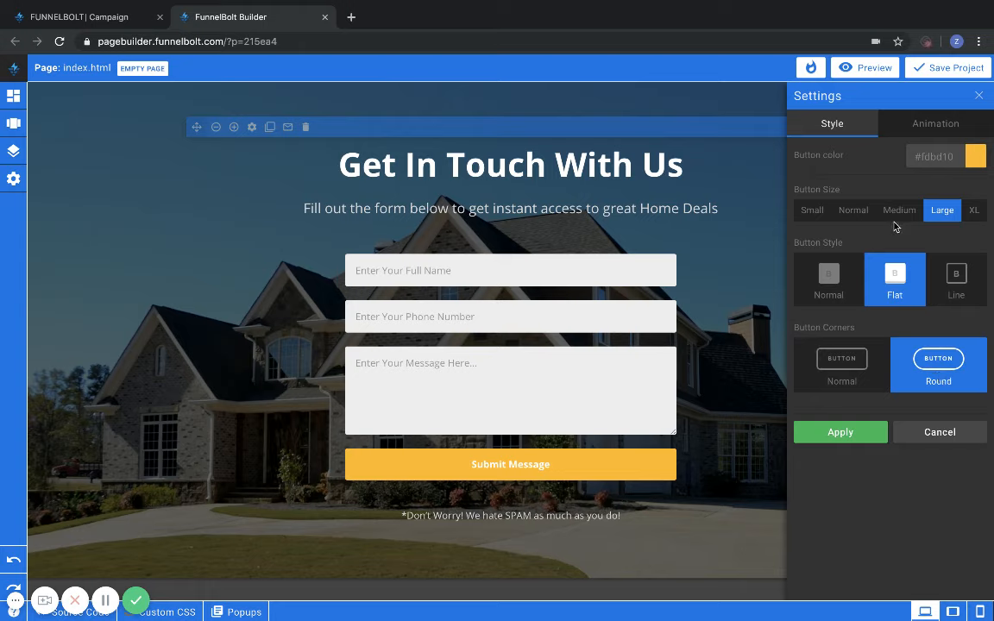
{"action": "left_click", "coordinate": [975, 156]}
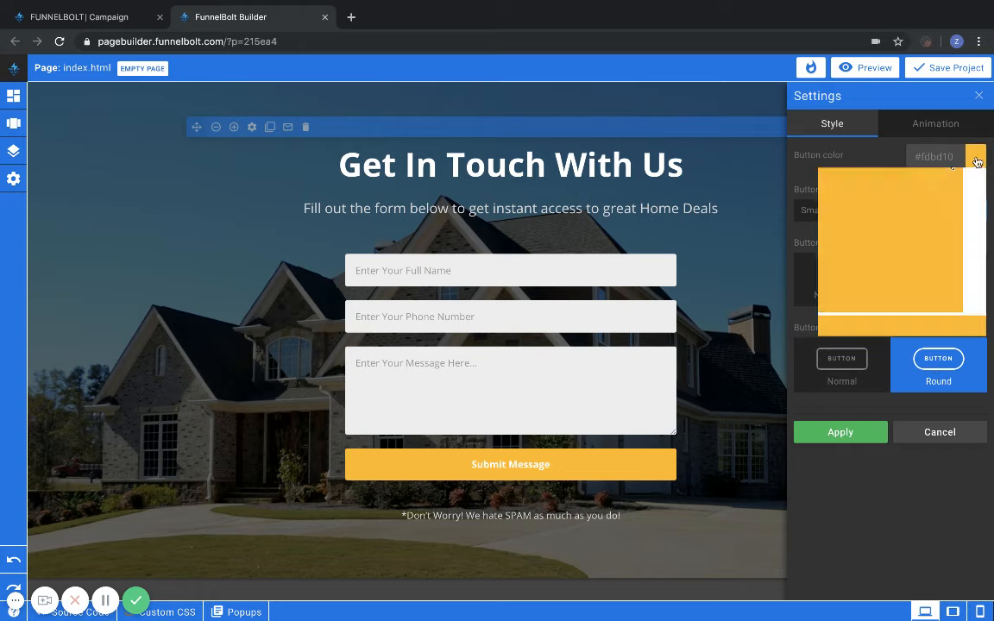
{"action": "left_click", "coordinate": [976, 188]}
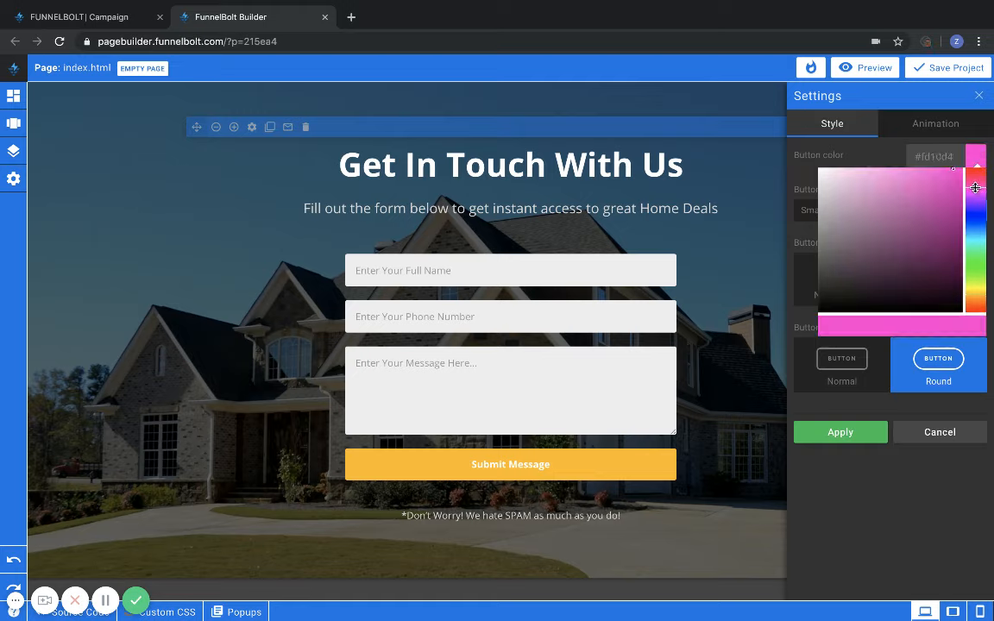
{"action": "left_click", "coordinate": [976, 261]}
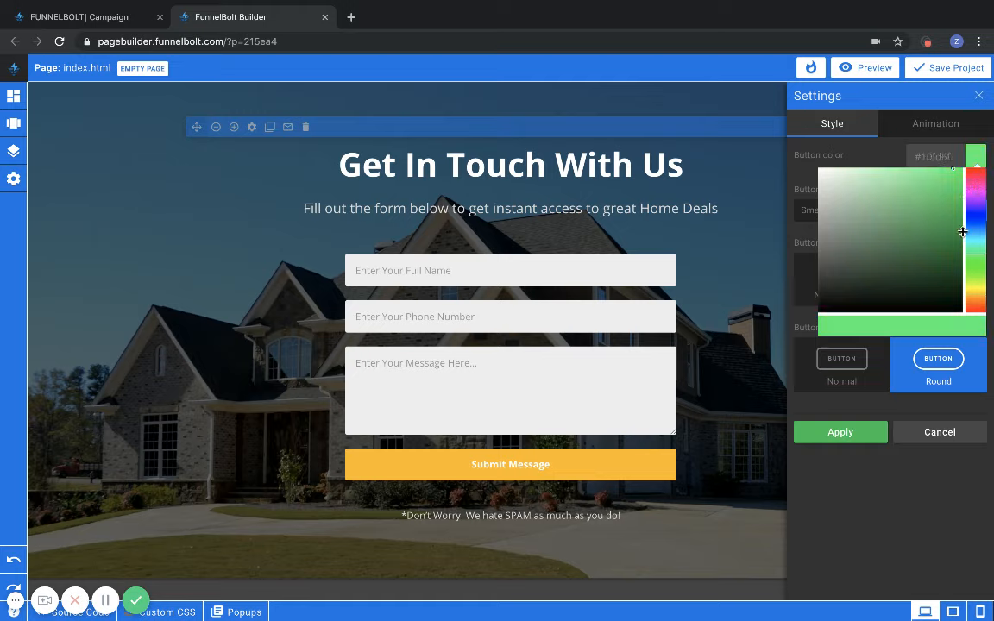
{"action": "left_click", "coordinate": [954, 179]}
{"action": "left_click", "coordinate": [840, 433]}
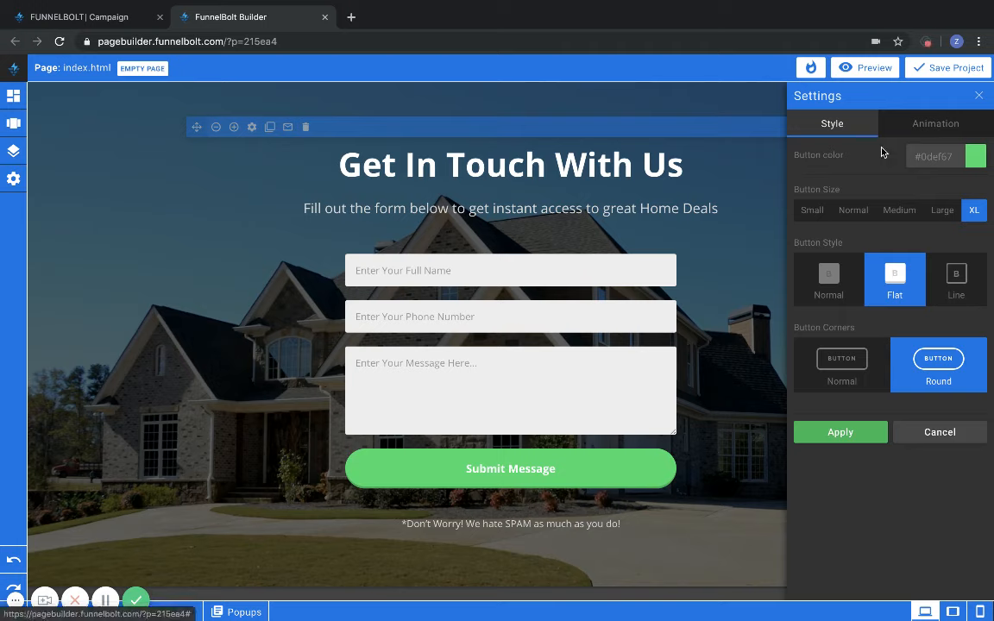
Step: Give the Submit Message button a Bounce In animation with the super-slow-mo (3 second) duration, apply it and close the settings
{"action": "left_click", "coordinate": [898, 123]}
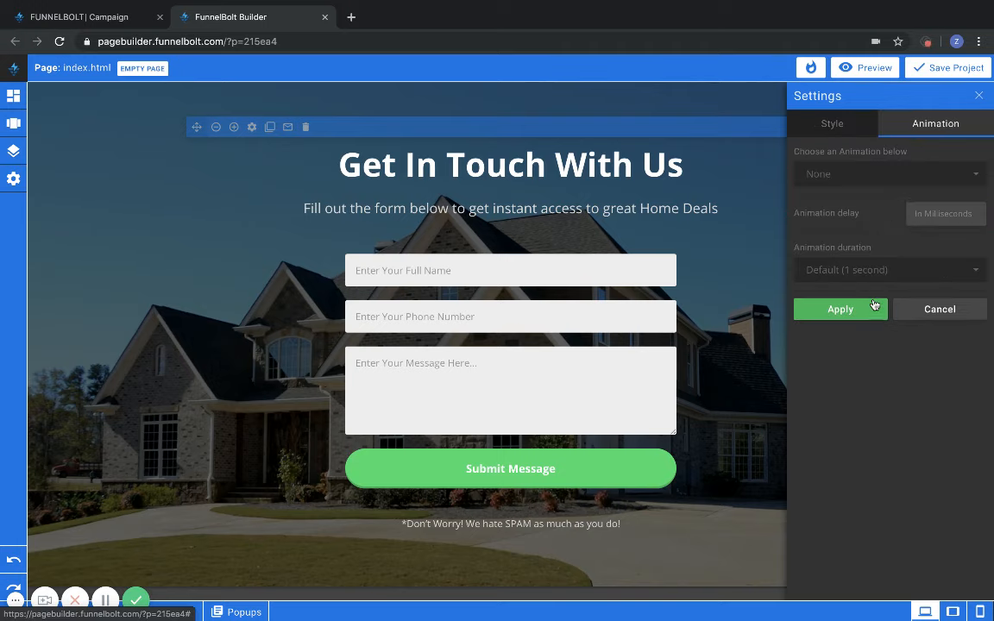
{"action": "left_click", "coordinate": [890, 271]}
{"action": "left_click", "coordinate": [823, 373]}
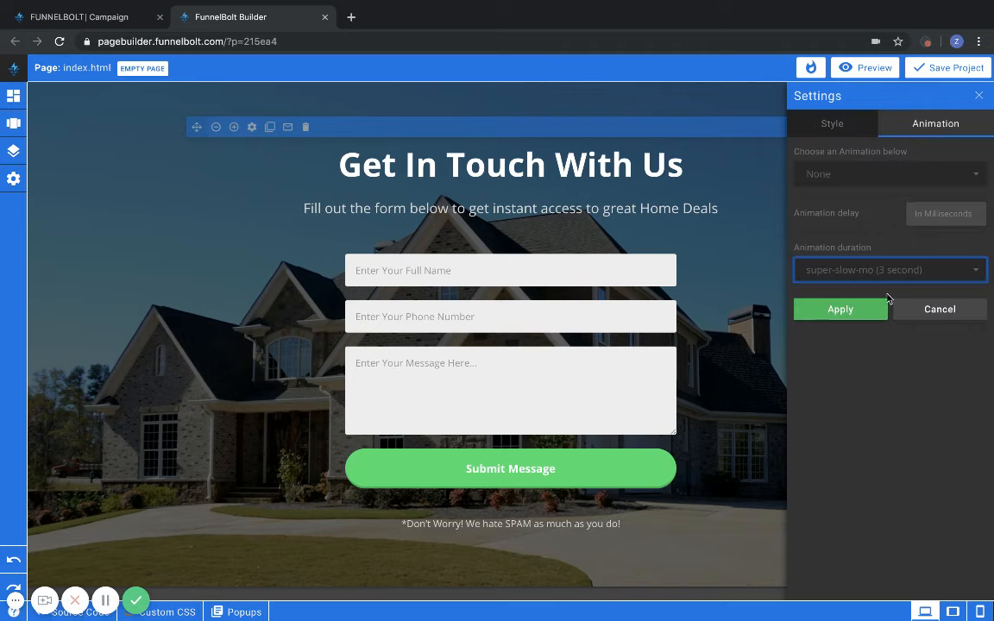
{"action": "left_click", "coordinate": [882, 177]}
{"action": "scroll", "coordinate": [853, 350], "scroll_direction": "down", "scroll_amount": 2}
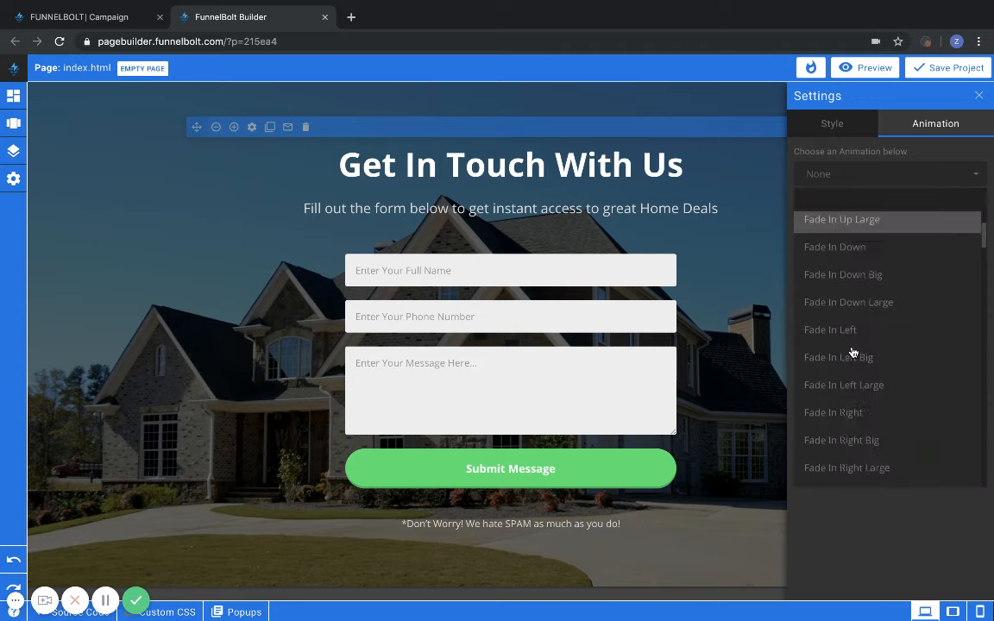
{"action": "scroll", "coordinate": [852, 352], "scroll_direction": "down", "scroll_amount": 5}
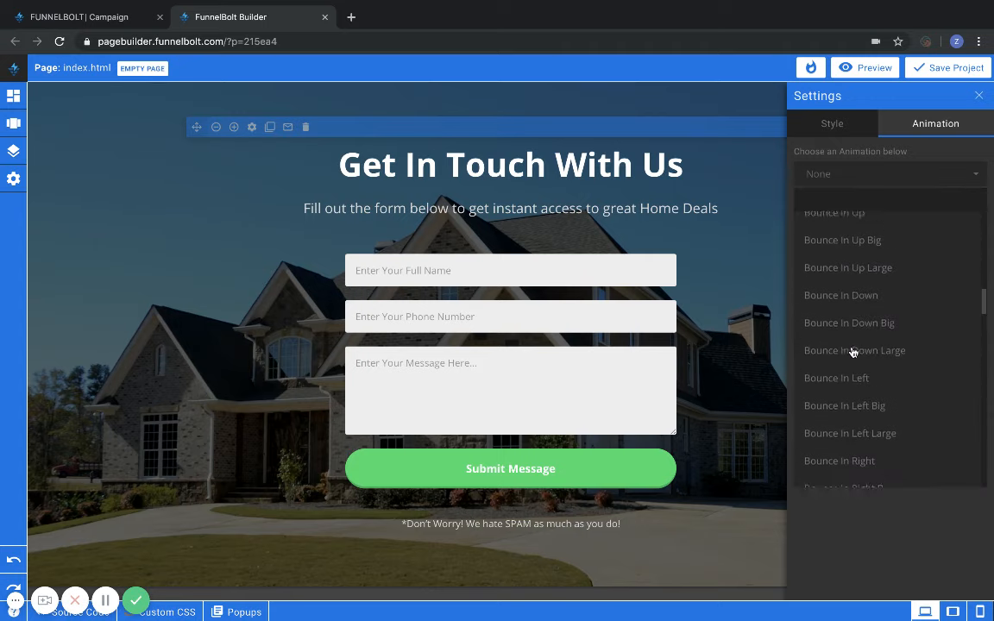
{"action": "scroll", "coordinate": [850, 345], "scroll_direction": "up", "scroll_amount": 5}
{"action": "left_click", "coordinate": [836, 307]}
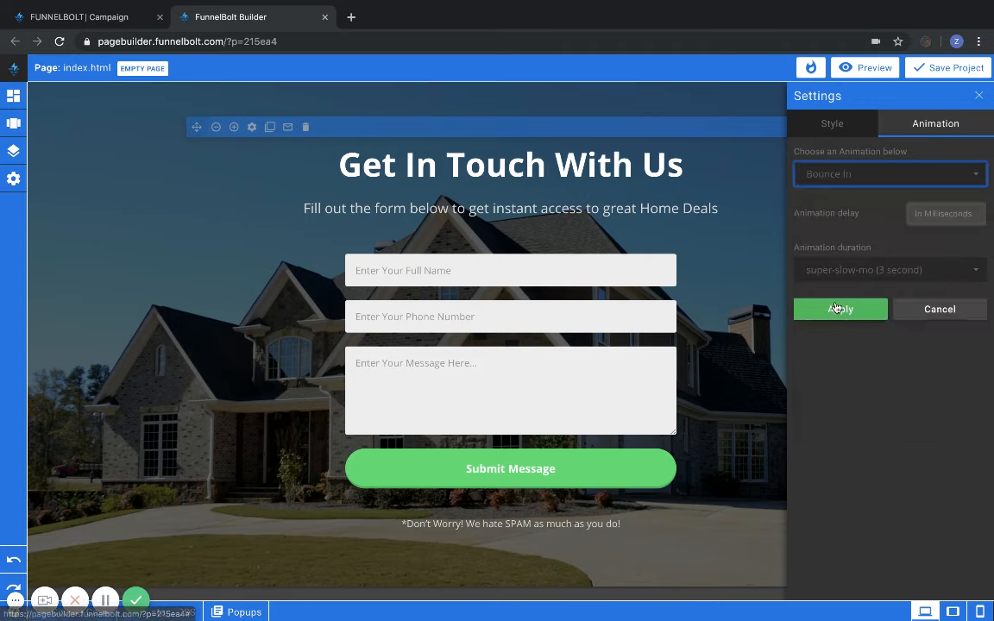
{"action": "left_click", "coordinate": [839, 312]}
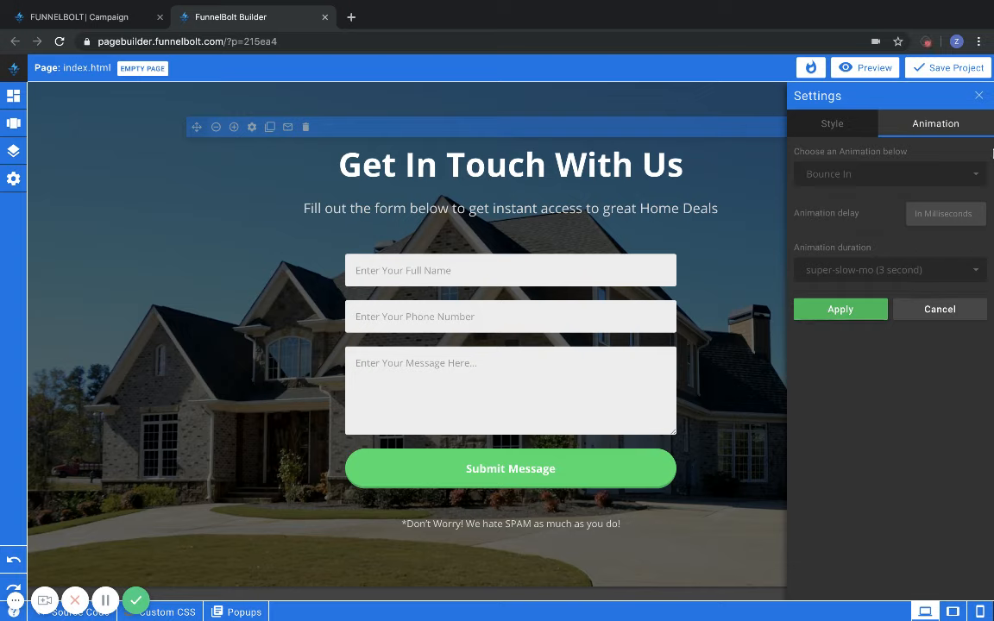
{"action": "left_click", "coordinate": [979, 95]}
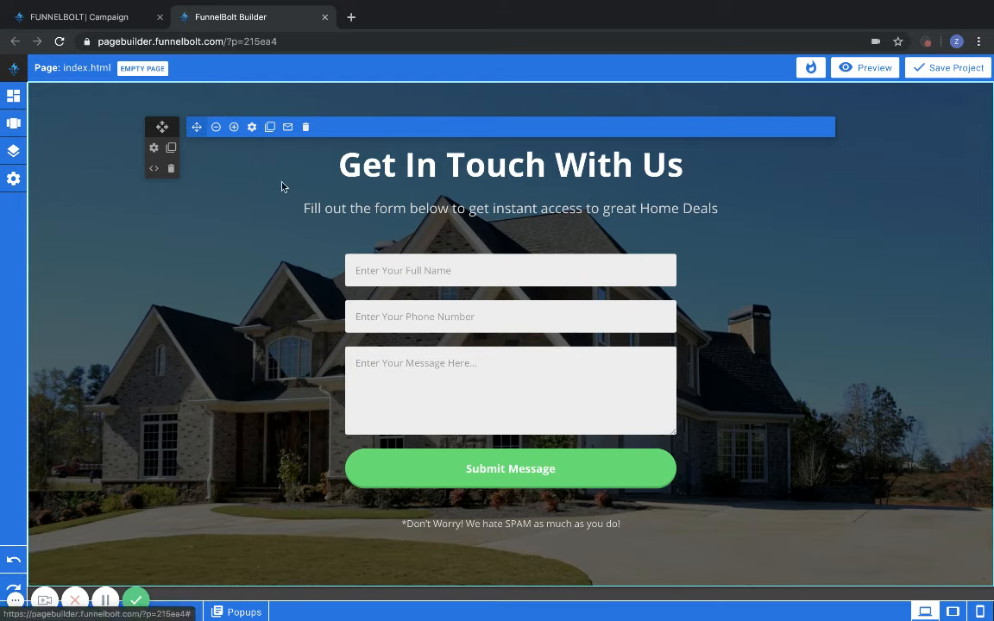
Step: Add an Email Address field between the full name and phone number fields, apply the form settings and close them
{"action": "left_click", "coordinate": [287, 128]}
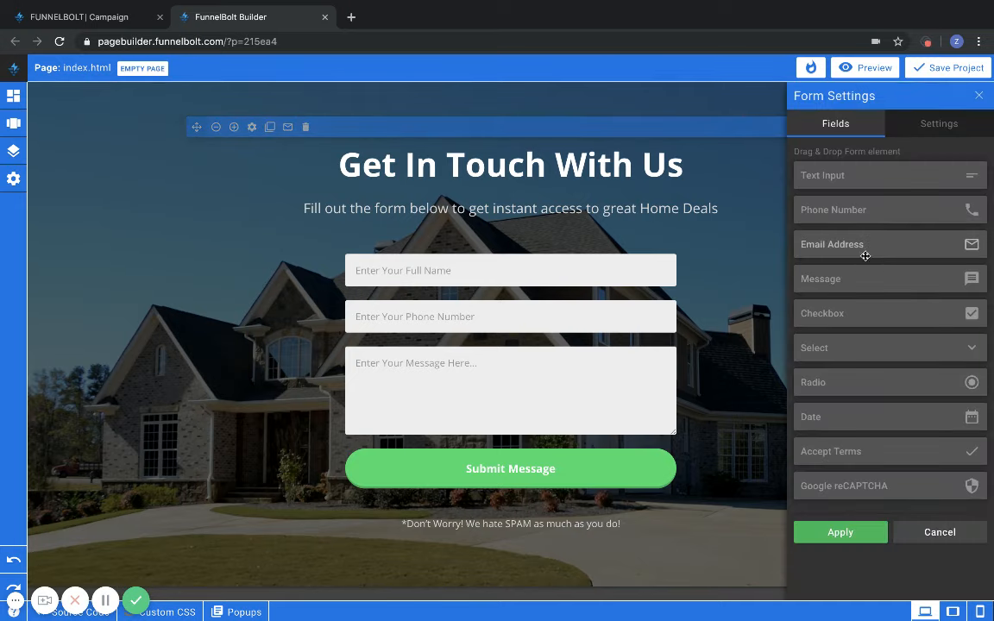
{"action": "left_click_drag", "start_coordinate": [875, 248], "coordinate": [450, 311]}
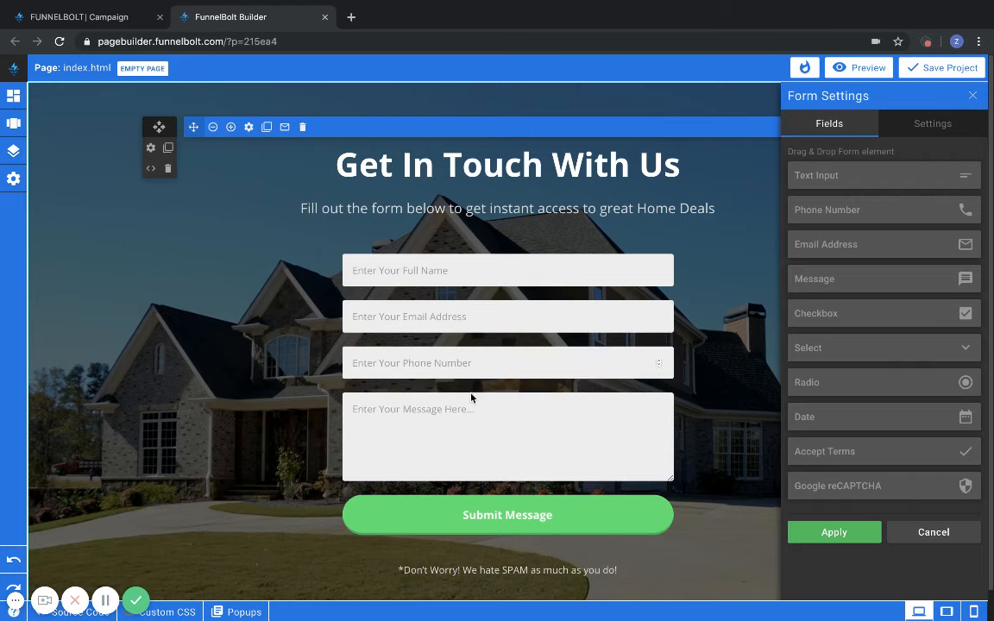
{"action": "mouse_move", "coordinate": [464, 424]}
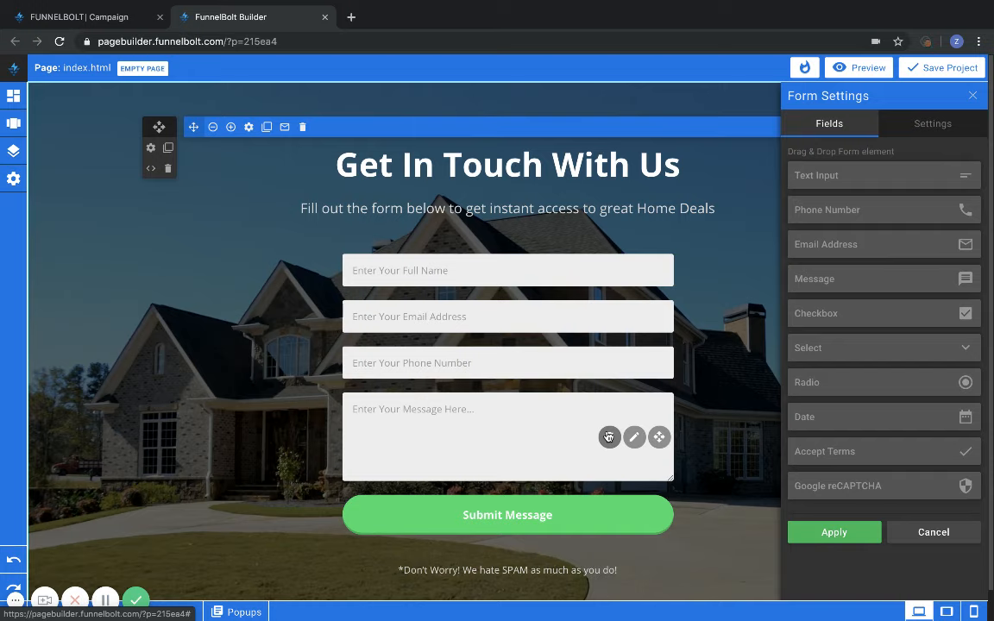
{"action": "left_click", "coordinate": [833, 533]}
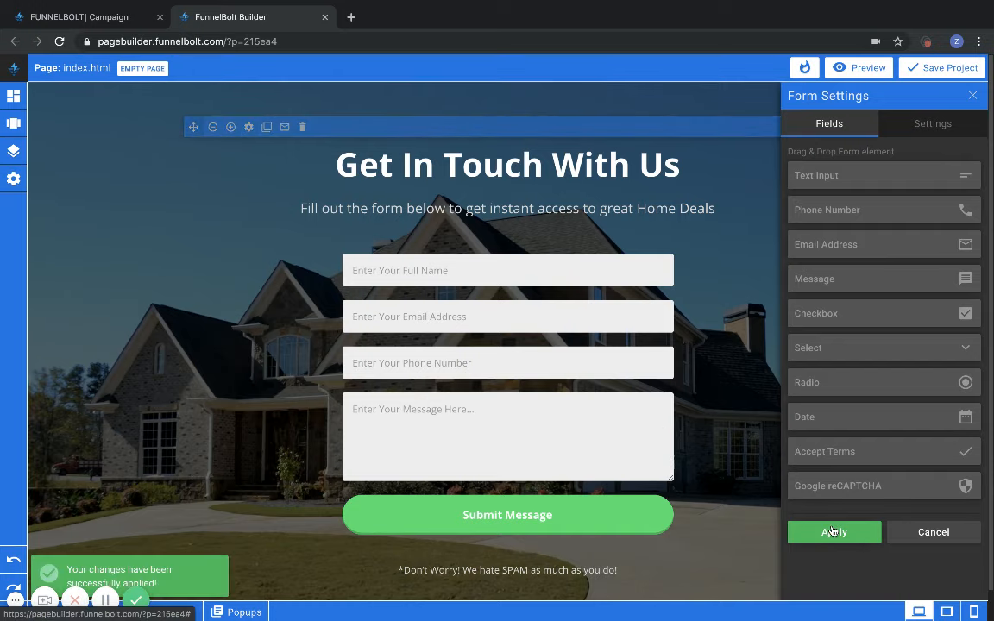
{"action": "left_click", "coordinate": [974, 96]}
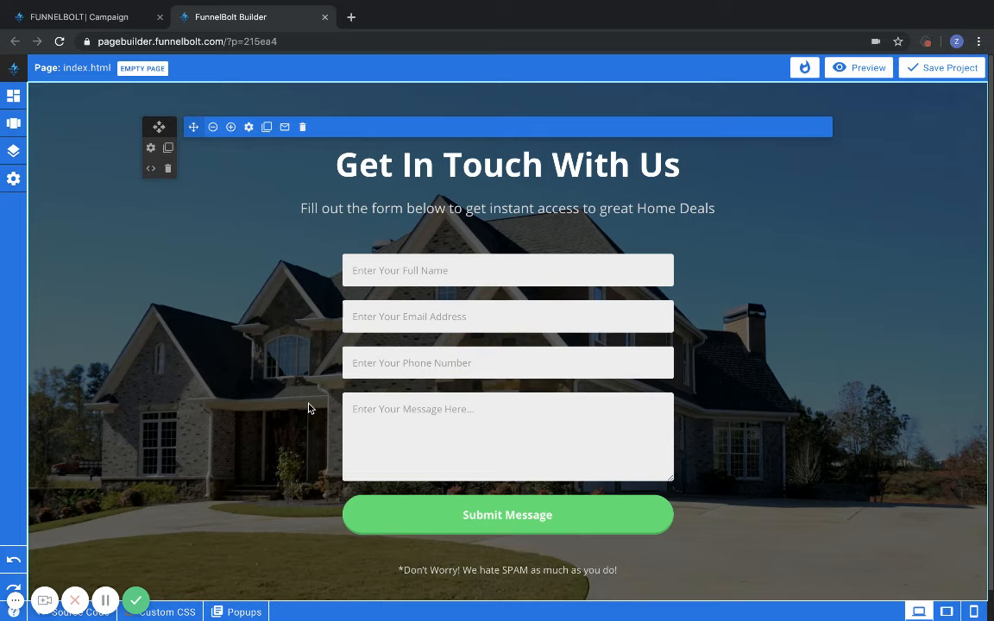
Step: Switch to the Campaign page in the FunnelBolt admin
{"action": "left_click", "coordinate": [68, 17]}
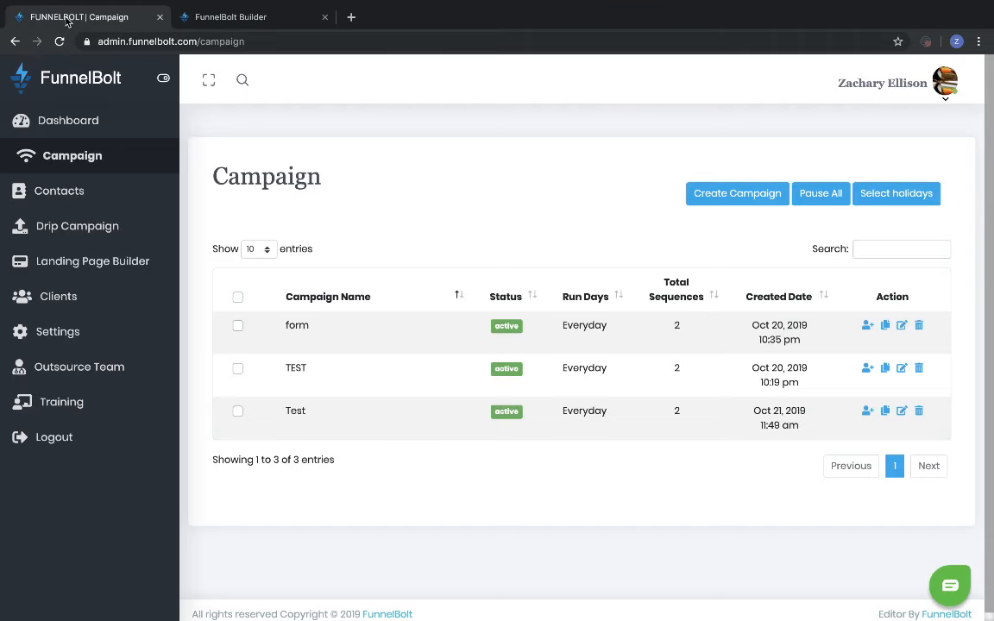